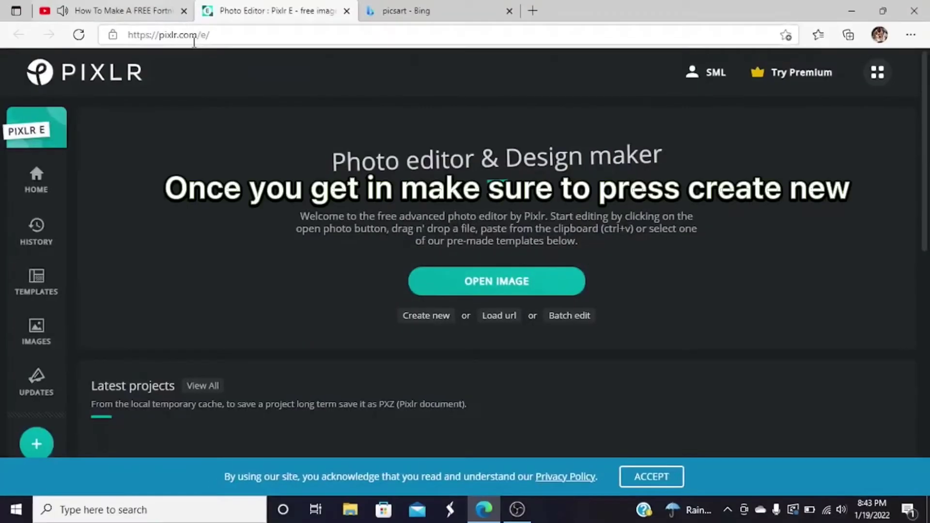
Close the YouTube video tab so the browser can load Pixlr E at pixlr.com/e
{"action": "left_click", "coordinate": [183, 12]}
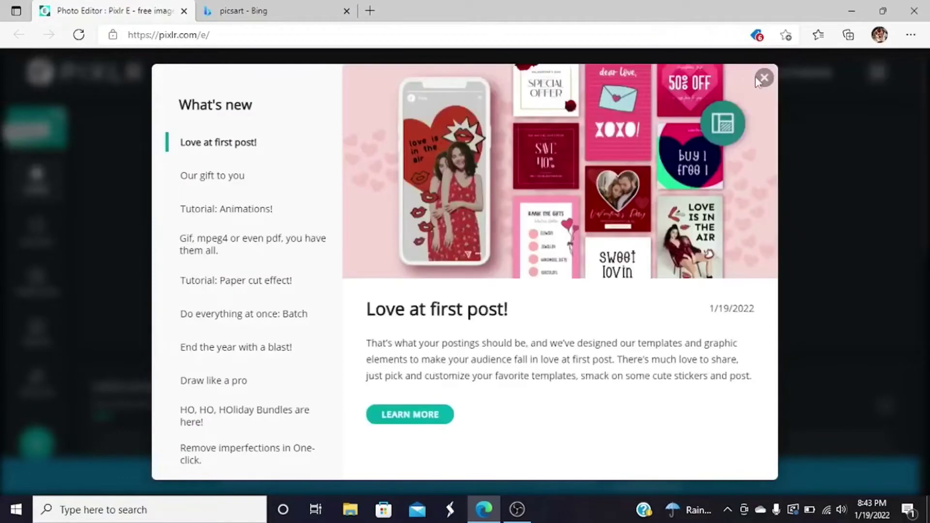
Dismiss the What's new popup and create a blank 2560 × 1440 pixel document
{"action": "left_click", "coordinate": [759, 80]}
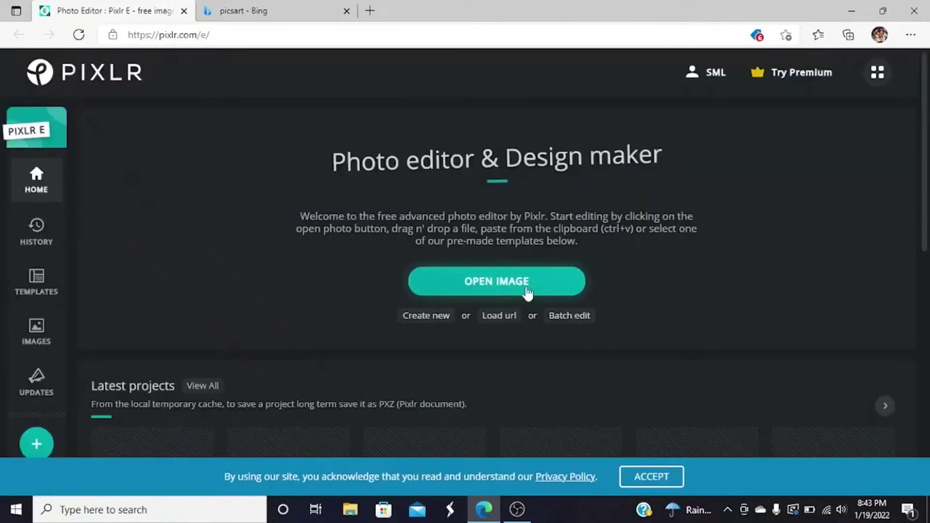
{"action": "left_click", "coordinate": [453, 317]}
{"action": "type", "text": "2560"}
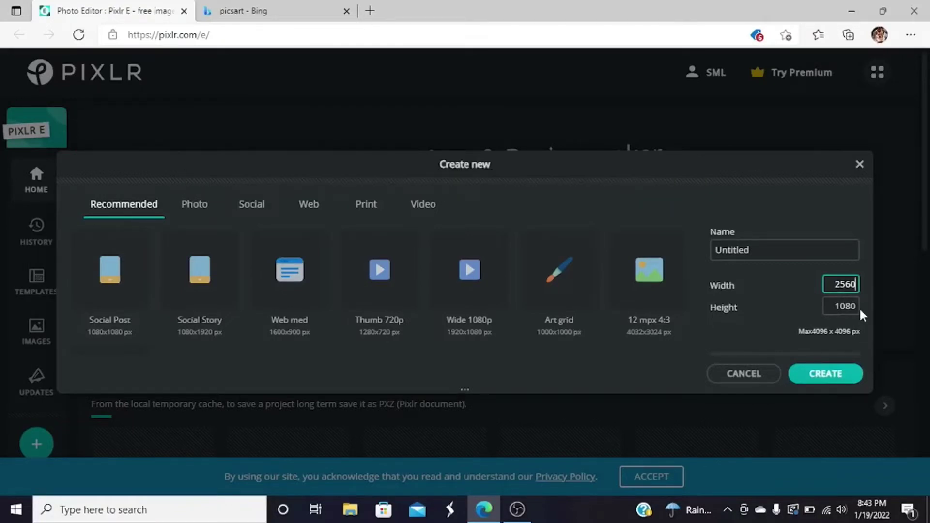
{"action": "left_click", "coordinate": [852, 306]}
{"action": "type", "text": "144"}
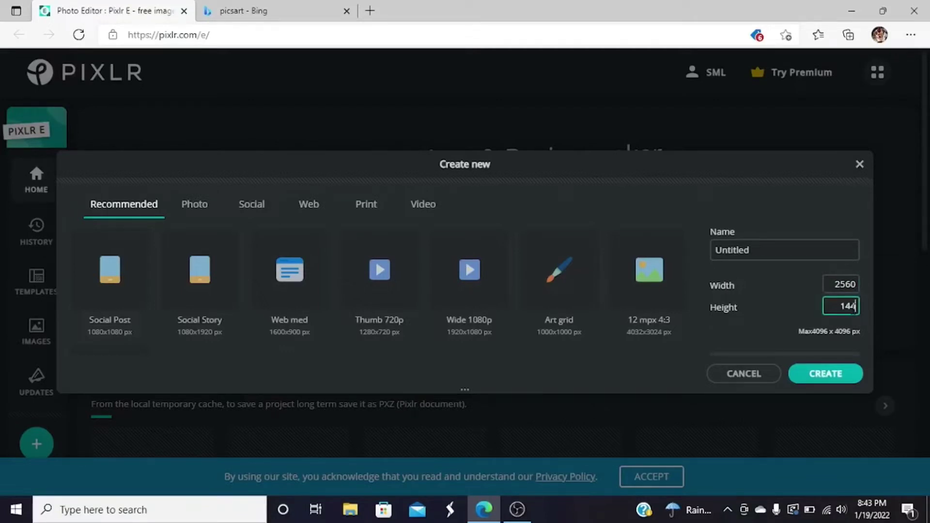
{"action": "type", "text": "0"}
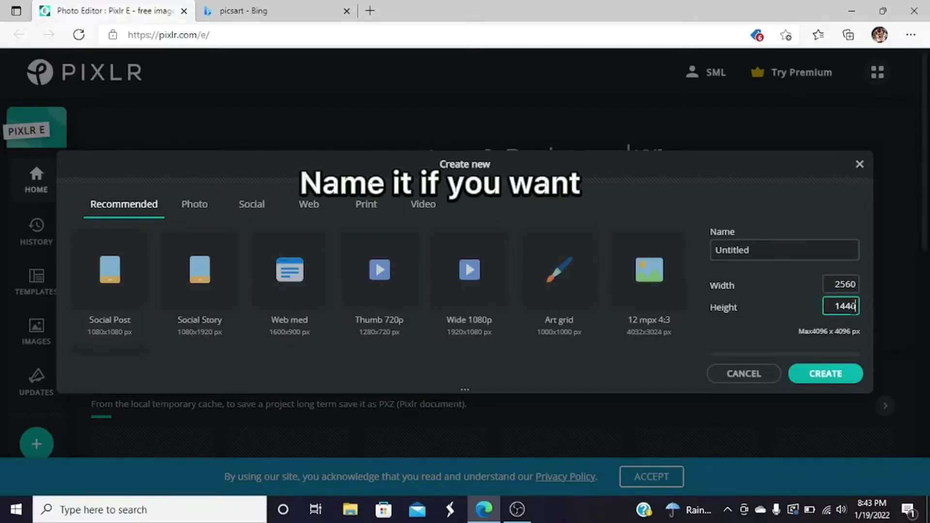
{"action": "left_click", "coordinate": [817, 245]}
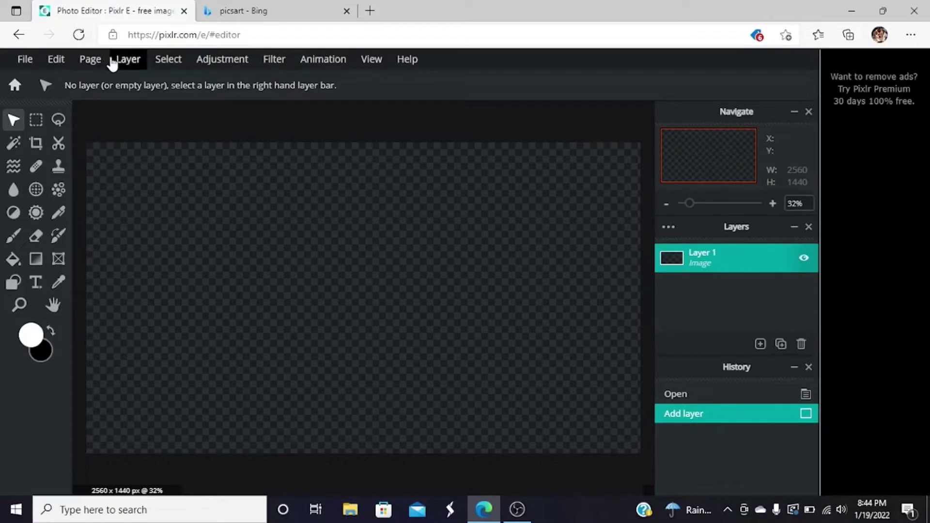
Add 'YouTube Banner Template Grid' from Downloads as an image layer, then deselect it
{"action": "left_click", "coordinate": [120, 61]}
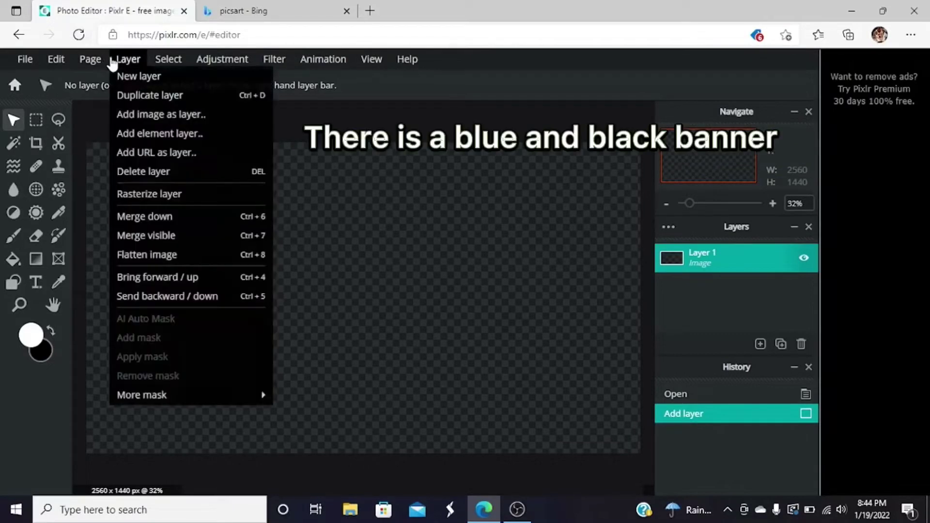
{"action": "left_click", "coordinate": [160, 120]}
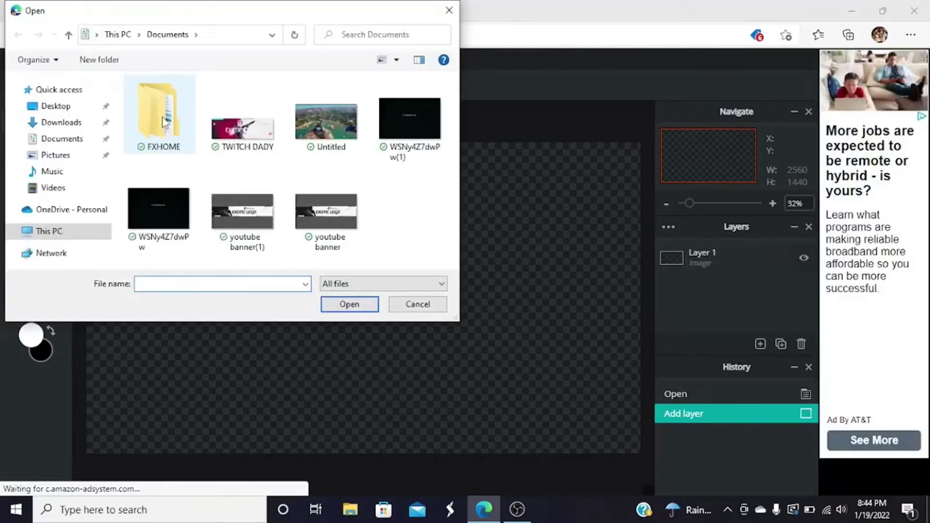
{"action": "left_click", "coordinate": [85, 128]}
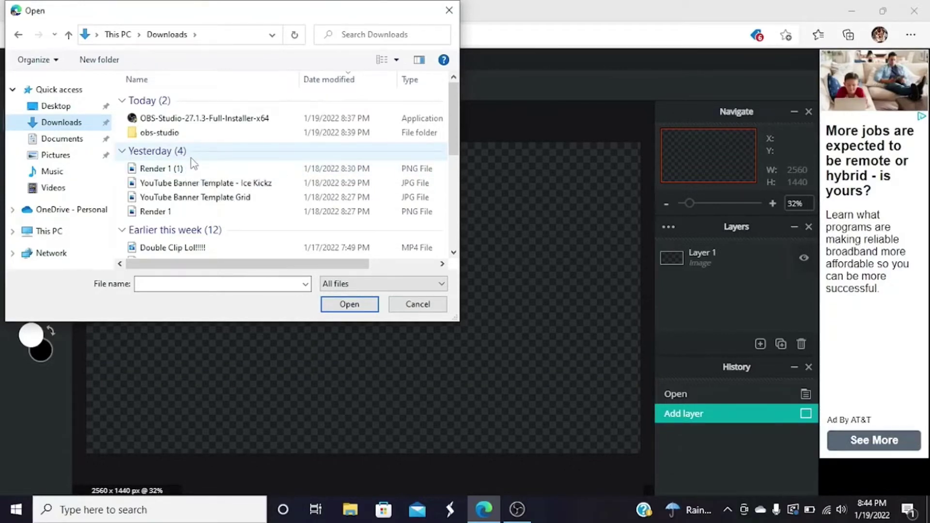
{"action": "left_click", "coordinate": [216, 198]}
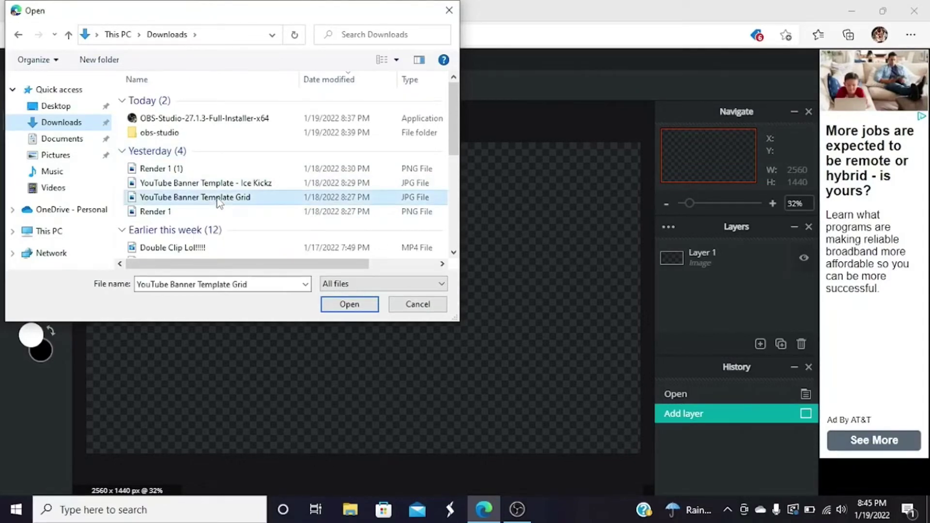
{"action": "left_click", "coordinate": [347, 305]}
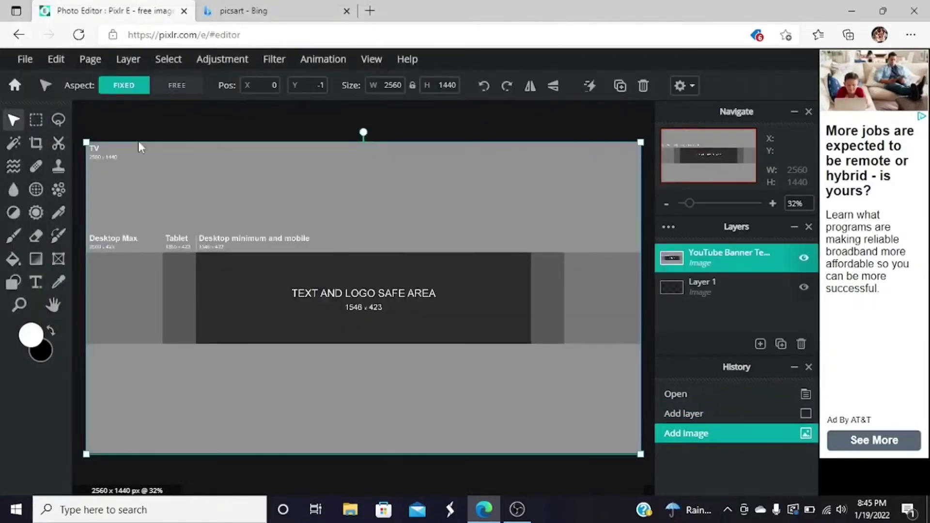
{"action": "left_click", "coordinate": [159, 132]}
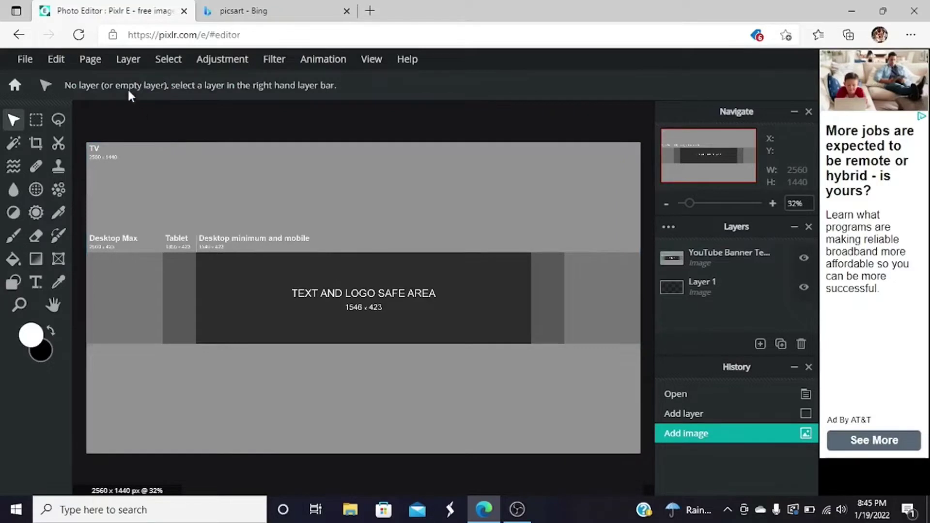
Add 'YouTube Banner Template - Ice Kickz' from Downloads as an image layer, then deselect it
{"action": "left_click", "coordinate": [129, 62]}
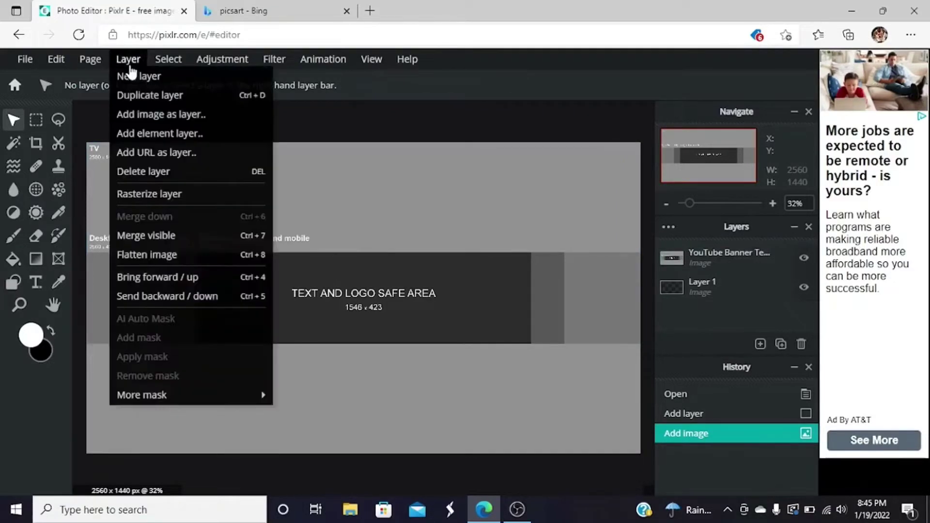
{"action": "left_click", "coordinate": [149, 113]}
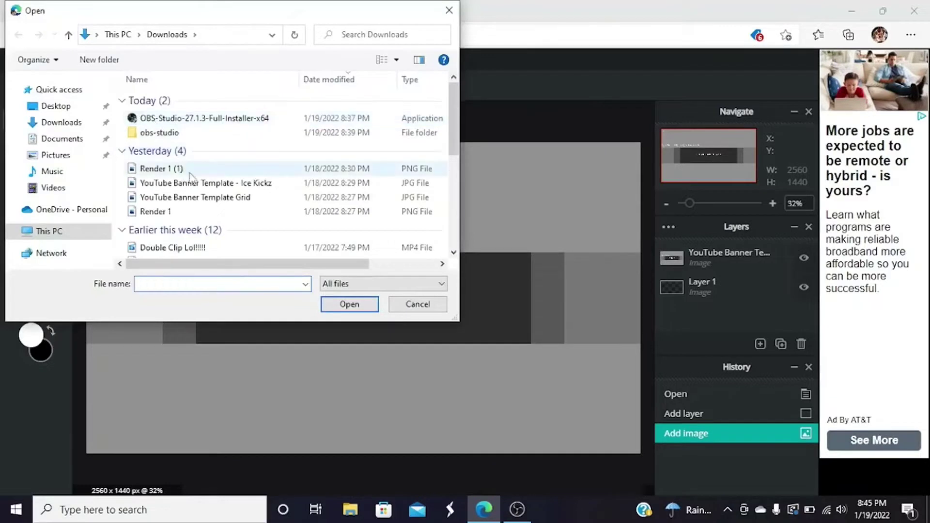
{"action": "left_click", "coordinate": [198, 186]}
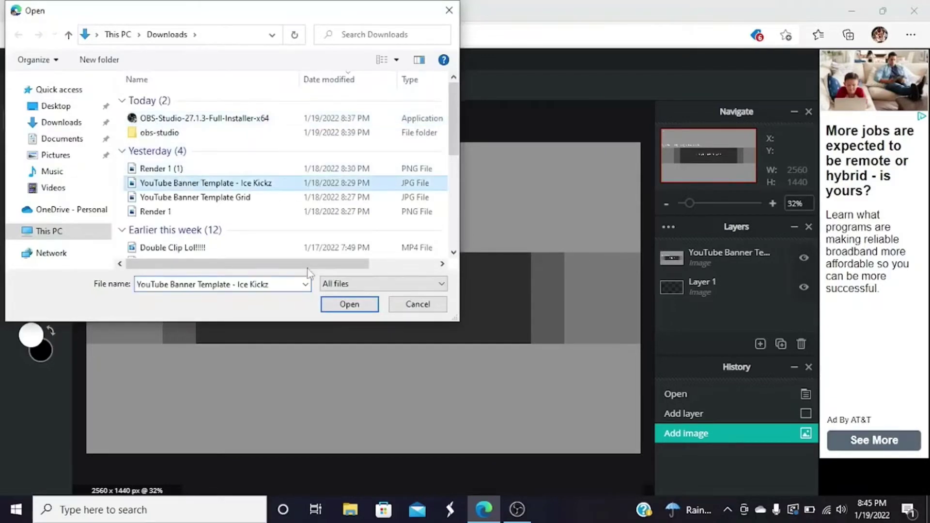
{"action": "left_click", "coordinate": [366, 305]}
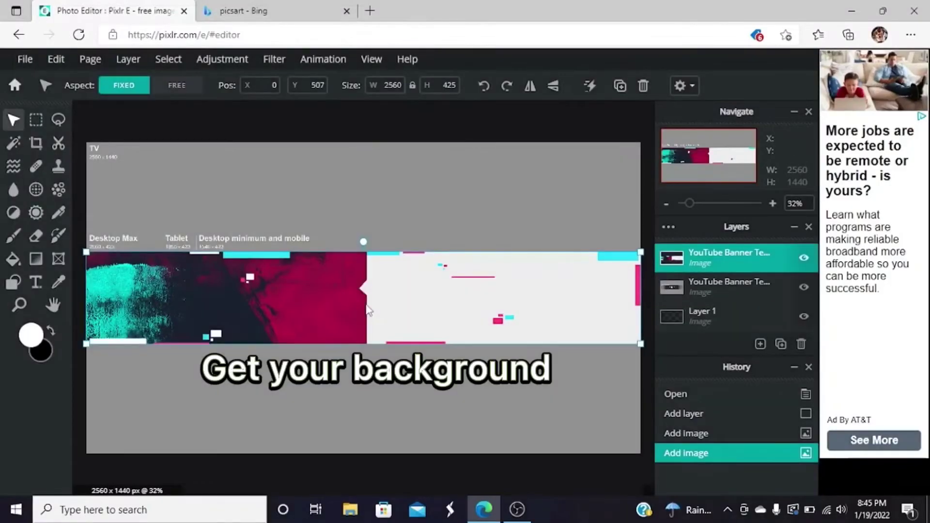
{"action": "left_click", "coordinate": [147, 128]}
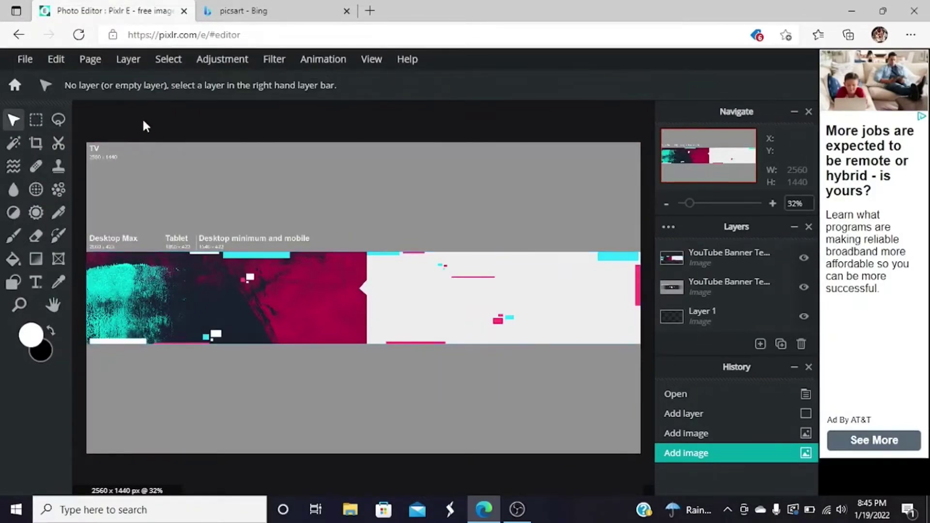
Add the 'Render 1 (1)' character PNG from Downloads as an image layer
{"action": "left_click", "coordinate": [138, 62]}
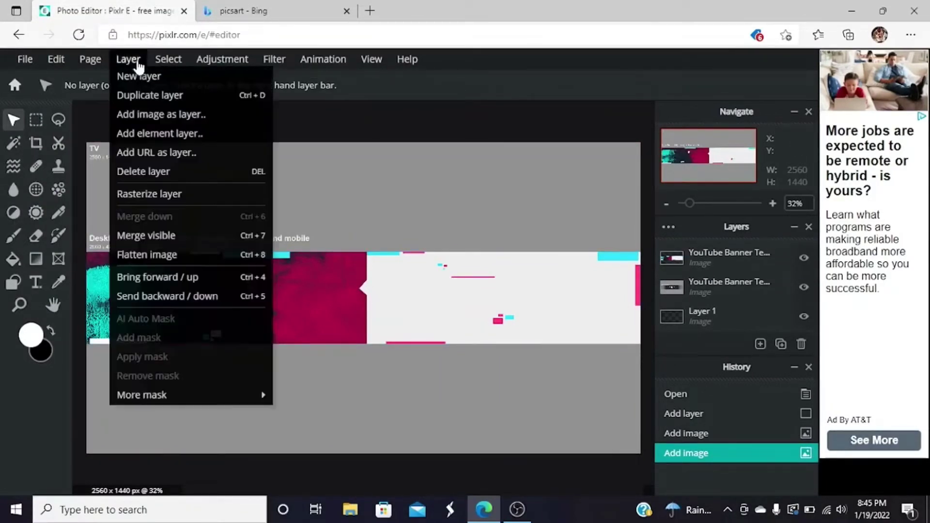
{"action": "left_click", "coordinate": [146, 114]}
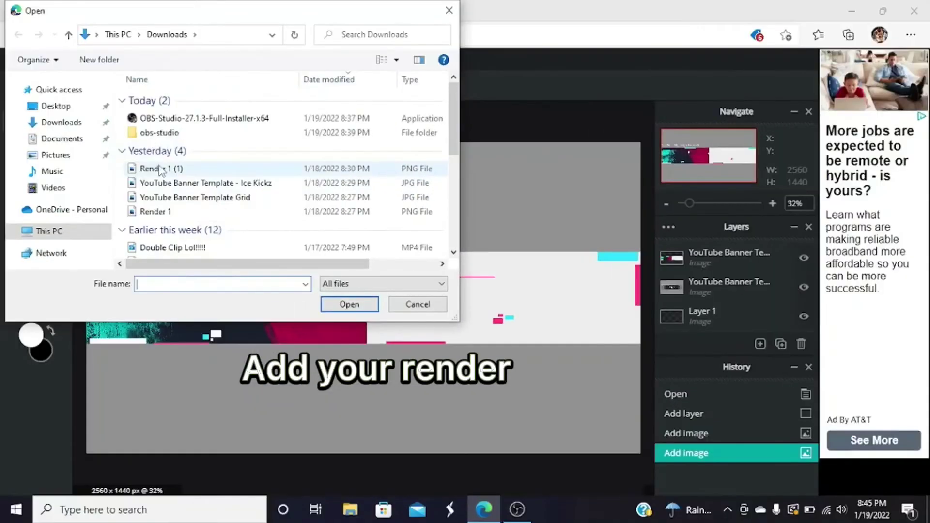
{"action": "left_click", "coordinate": [157, 170]}
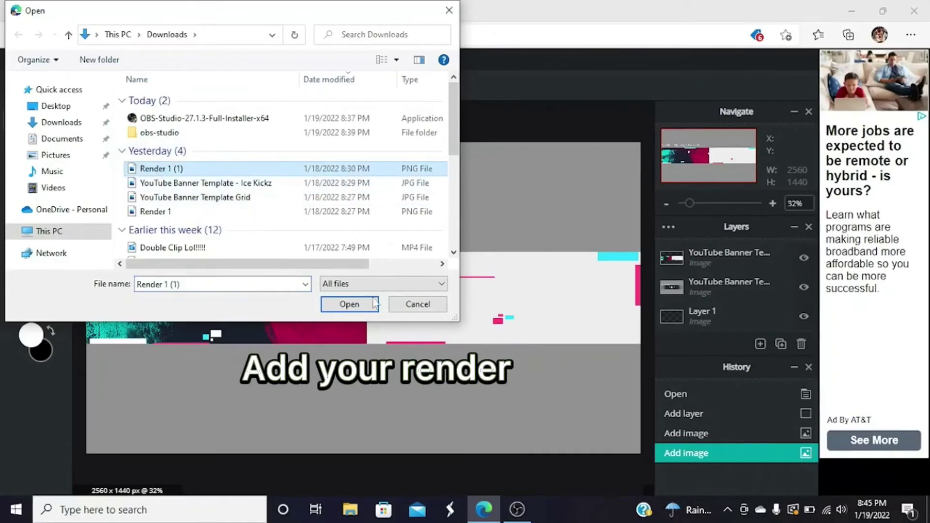
{"action": "left_click", "coordinate": [352, 304]}
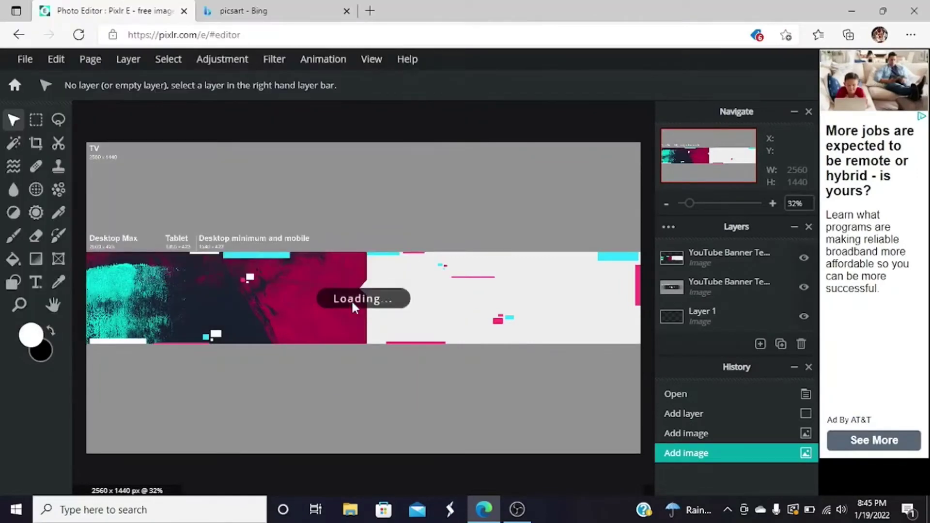
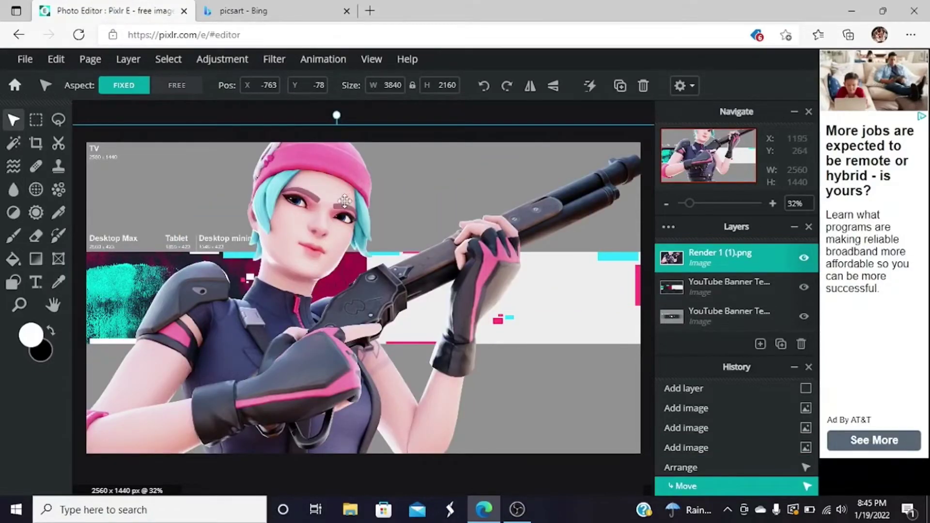
Shrink the Fortnite render to about half size and move it onto the banner's left side
{"action": "left_click_drag", "start_coordinate": [346, 199], "coordinate": [291, 266]}
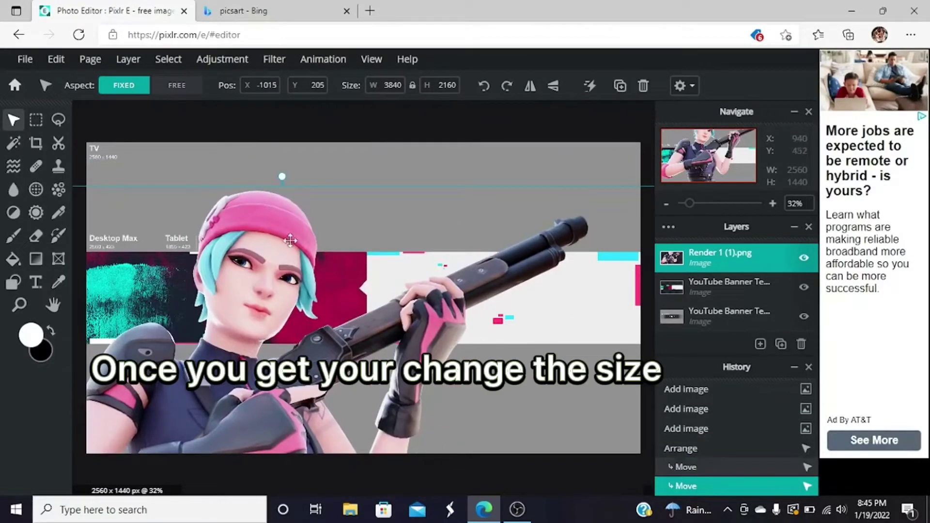
{"action": "left_click_drag", "start_coordinate": [349, 237], "coordinate": [186, 179]}
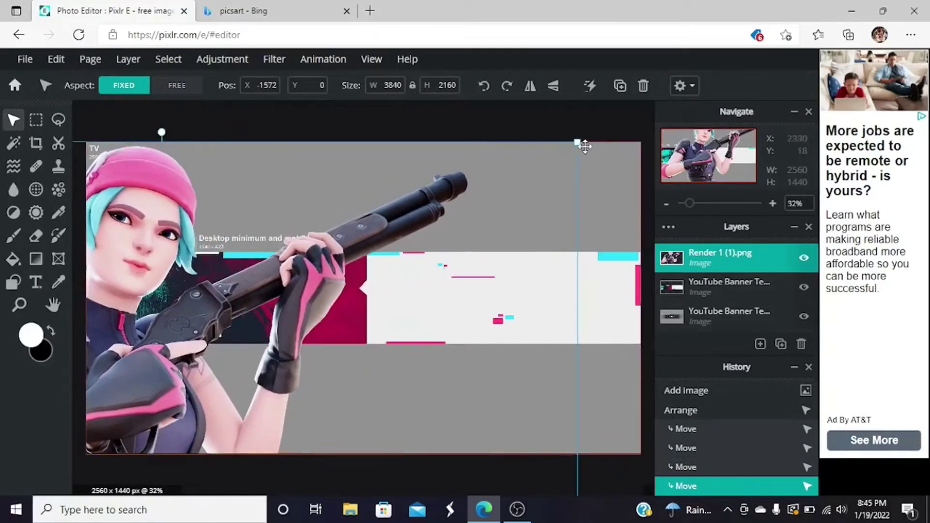
{"action": "mouse_move", "coordinate": [580, 142]}
{"action": "left_mouse_down"}
{"action": "mouse_move", "coordinate": [509, 173]}
{"action": "mouse_move", "coordinate": [365, 266]}
{"action": "left_mouse_up"}
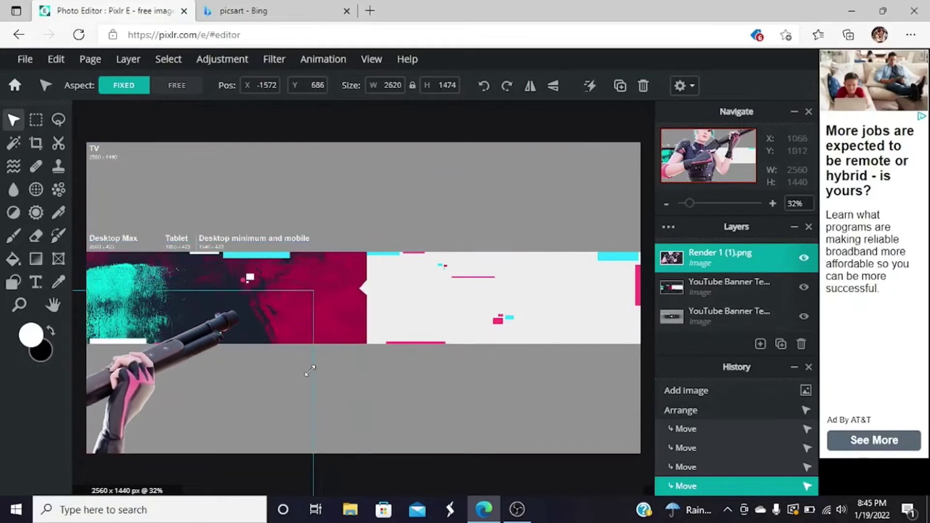
{"action": "mouse_move", "coordinate": [365, 266]}
{"action": "left_mouse_down"}
{"action": "mouse_move", "coordinate": [252, 395]}
{"action": "mouse_move", "coordinate": [582, 305]}
{"action": "left_mouse_up"}
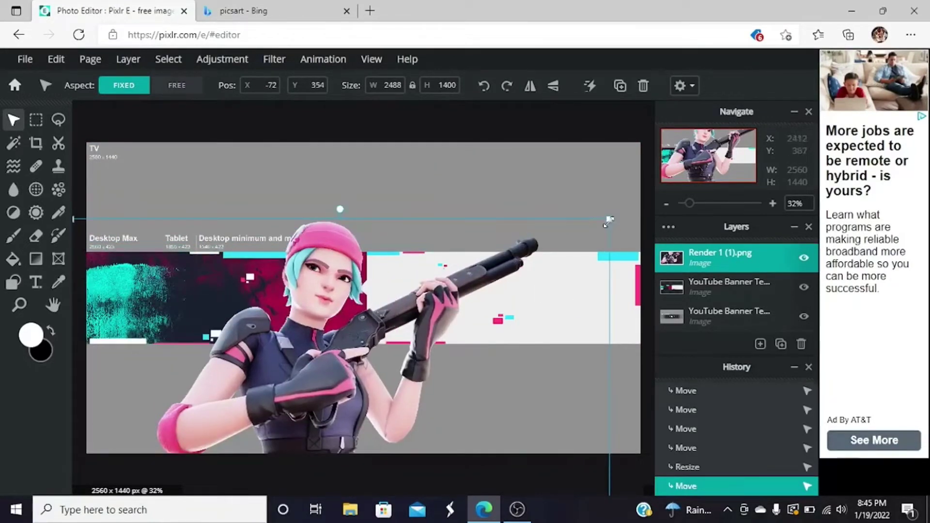
{"action": "left_click_drag", "start_coordinate": [608, 224], "coordinate": [221, 408]}
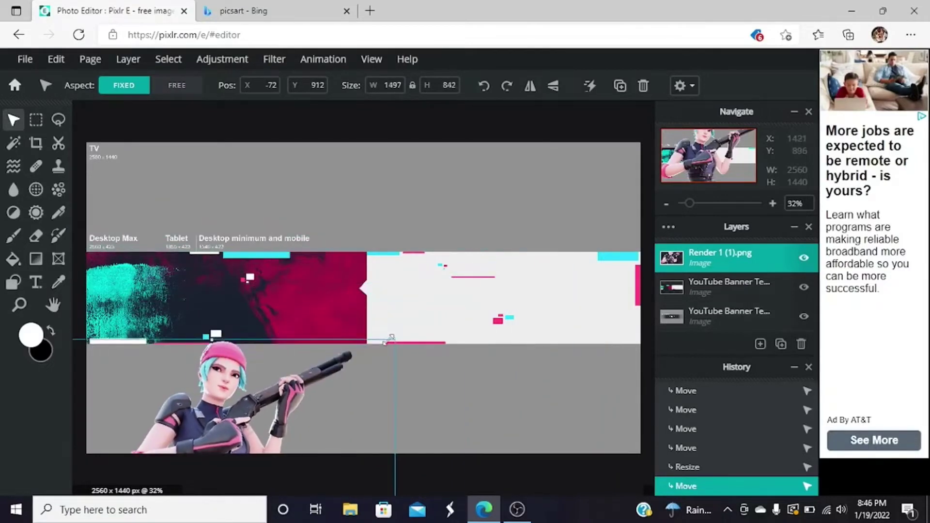
{"action": "mouse_move", "coordinate": [198, 414]}
{"action": "left_mouse_down"}
{"action": "mouse_move", "coordinate": [381, 242]}
{"action": "mouse_move", "coordinate": [281, 247]}
{"action": "left_mouse_up"}
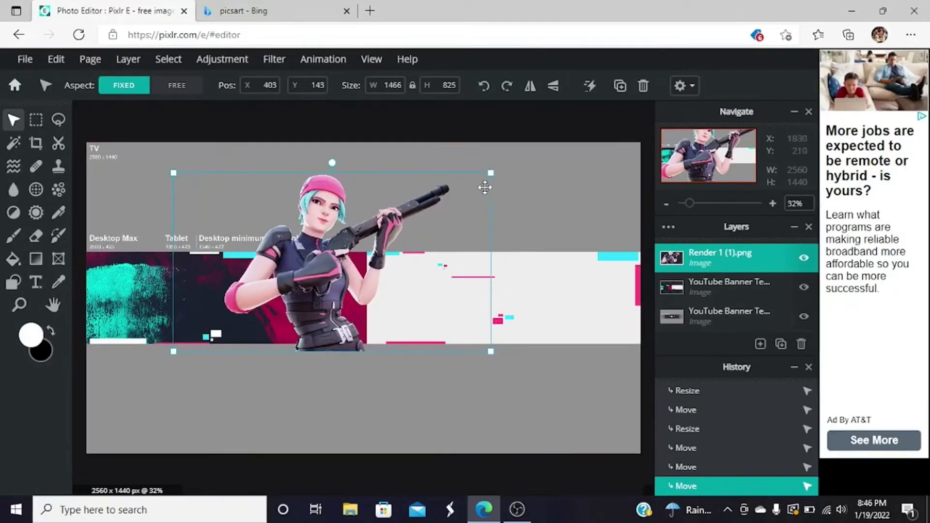
{"action": "mouse_move", "coordinate": [493, 174]}
{"action": "left_mouse_down"}
{"action": "mouse_move", "coordinate": [385, 258]}
{"action": "mouse_move", "coordinate": [347, 328]}
{"action": "left_mouse_up"}
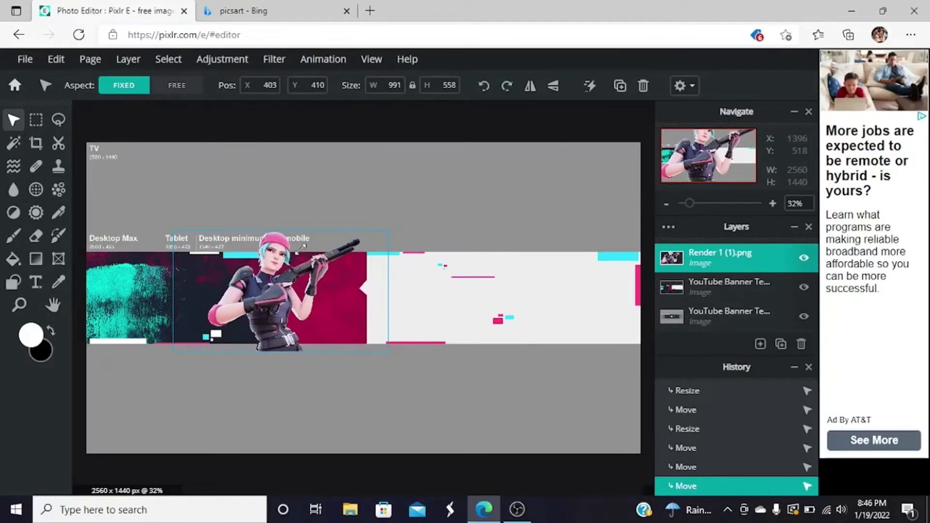
{"action": "key", "text": "ctrl+z"}
{"action": "key", "text": "ctrl+z"}
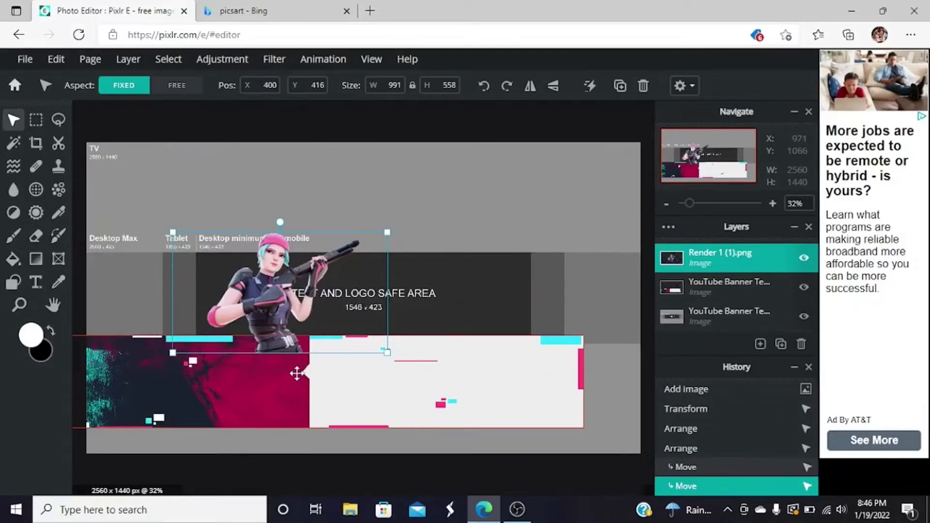
Drag the YouTube Banner Template layer back into line with the strip and lock it
{"action": "mouse_move", "coordinate": [295, 375]}
{"action": "left_mouse_down"}
{"action": "mouse_move", "coordinate": [297, 279]}
{"action": "mouse_move", "coordinate": [312, 303]}
{"action": "left_mouse_up"}
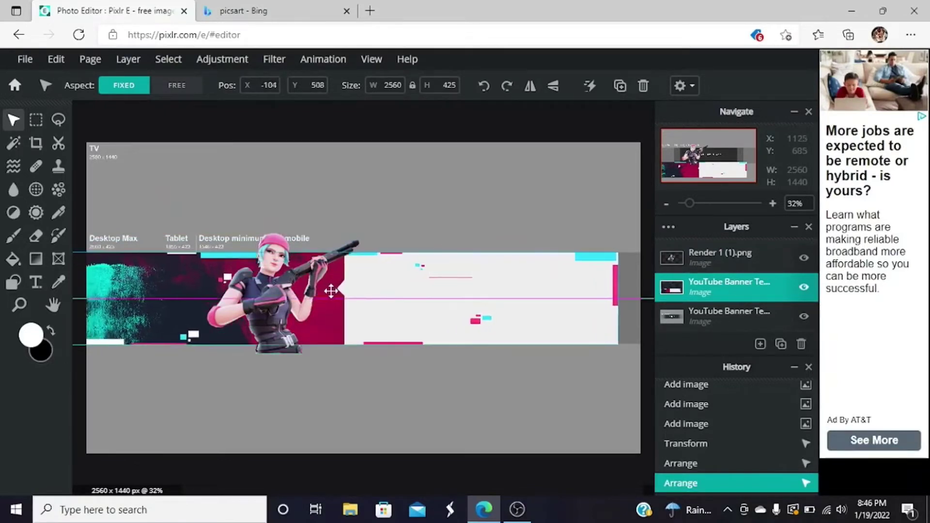
{"action": "left_click_drag", "start_coordinate": [312, 302], "coordinate": [342, 291]}
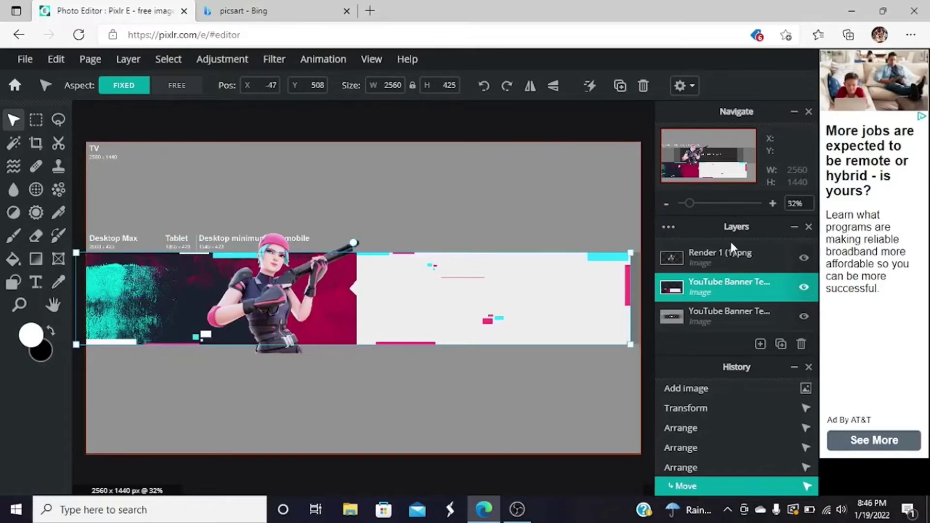
{"action": "mouse_move", "coordinate": [734, 287]}
{"action": "left_click", "coordinate": [696, 280]}
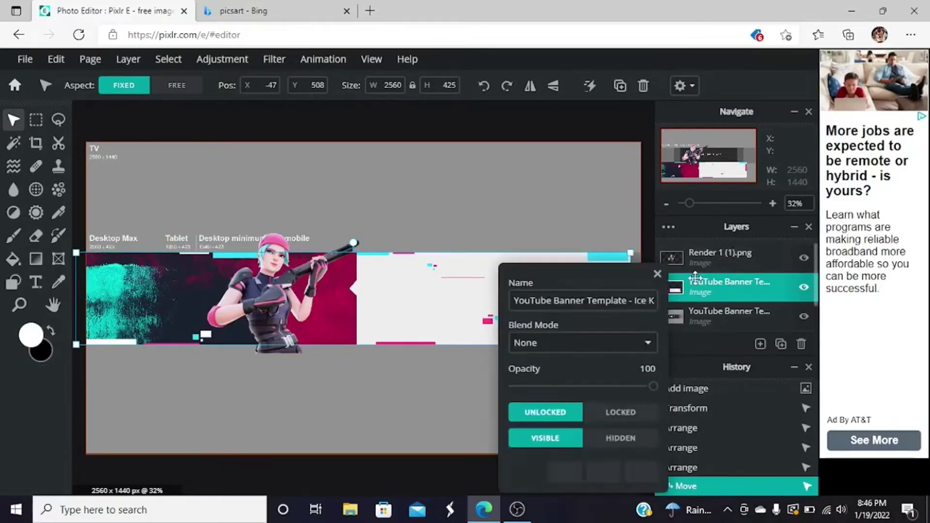
{"action": "left_click", "coordinate": [593, 413]}
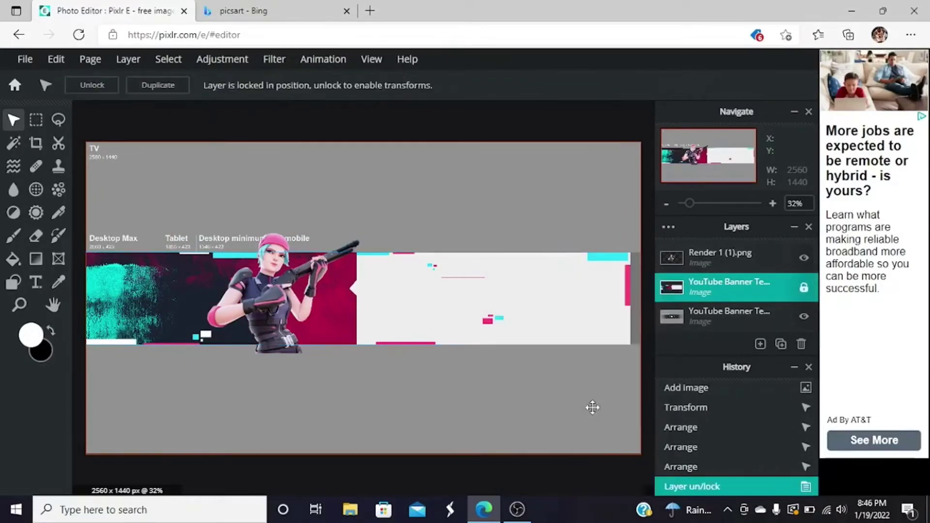
Shrink the render slightly, centre it in the banner strip, and select the template layer
{"action": "left_click_drag", "start_coordinate": [272, 300], "coordinate": [281, 290]}
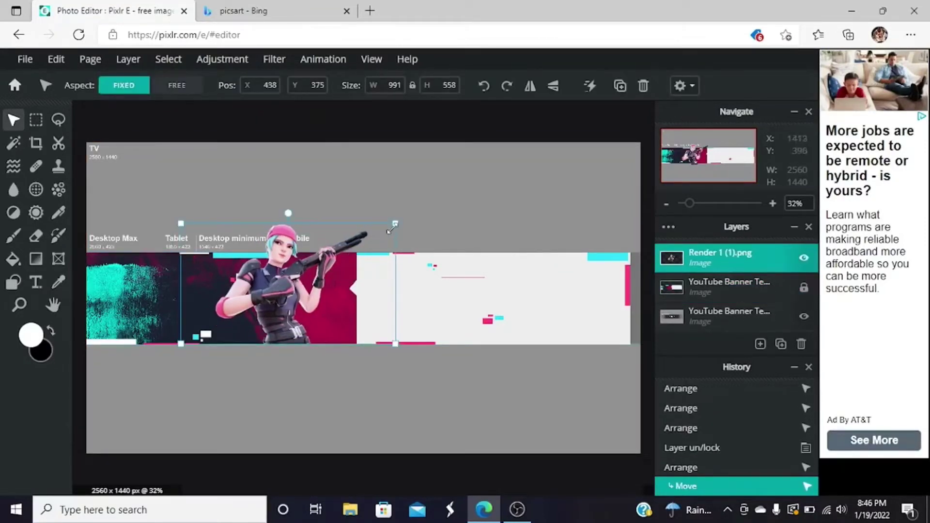
{"action": "left_click_drag", "start_coordinate": [394, 224], "coordinate": [348, 252]}
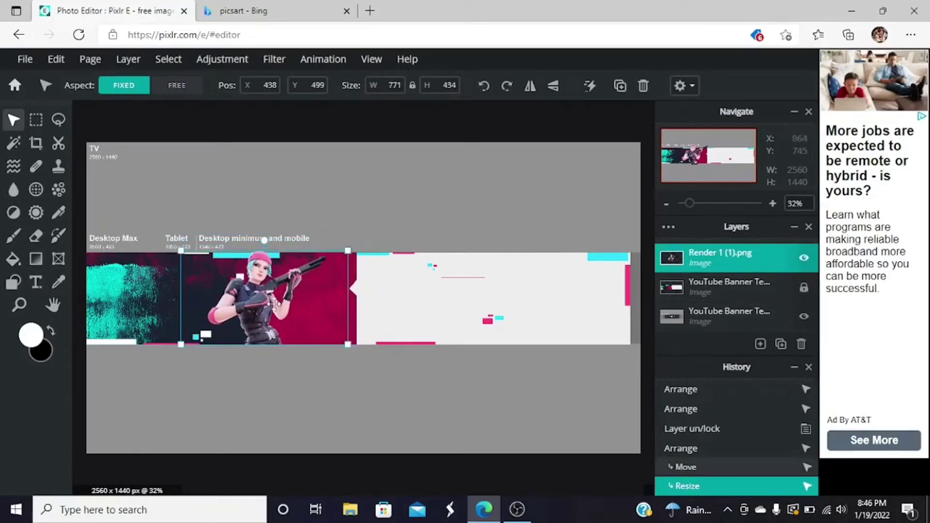
{"action": "left_click_drag", "start_coordinate": [271, 304], "coordinate": [348, 306]}
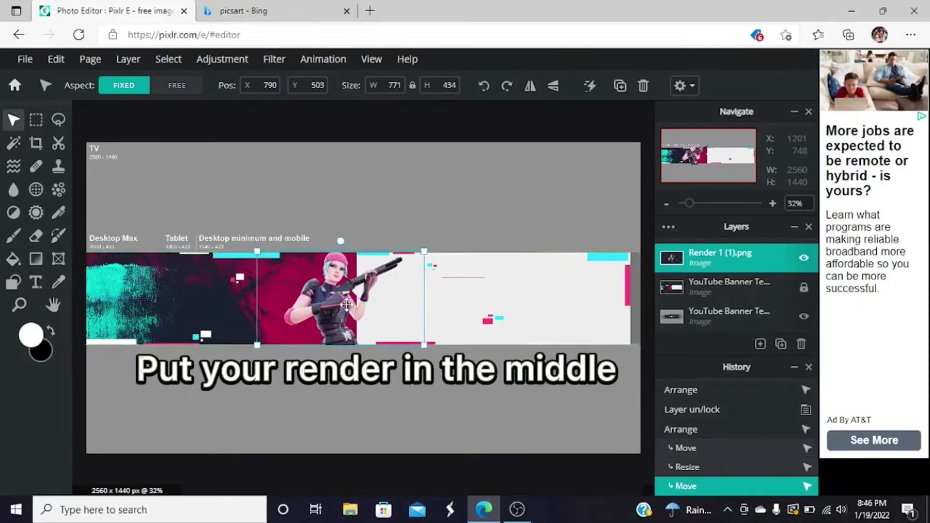
{"action": "left_click_drag", "start_coordinate": [348, 305], "coordinate": [357, 306]}
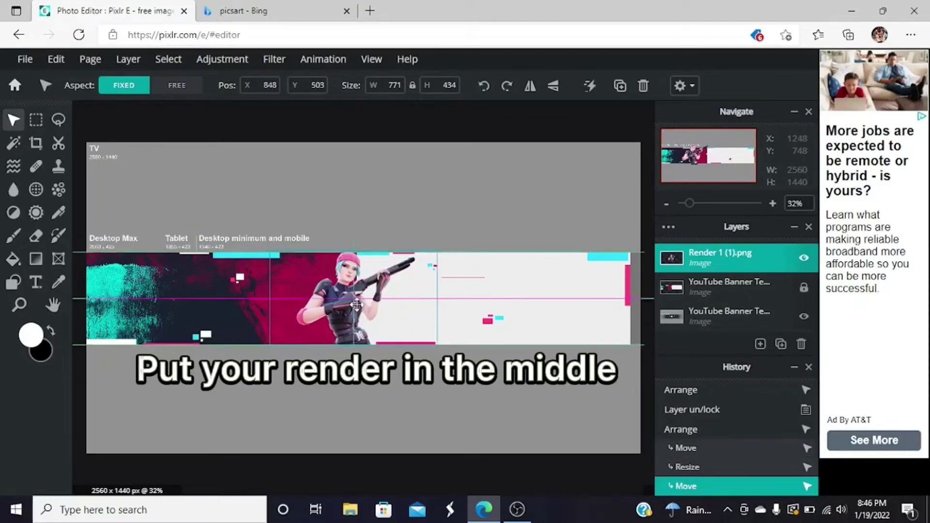
{"action": "left_click", "coordinate": [310, 378]}
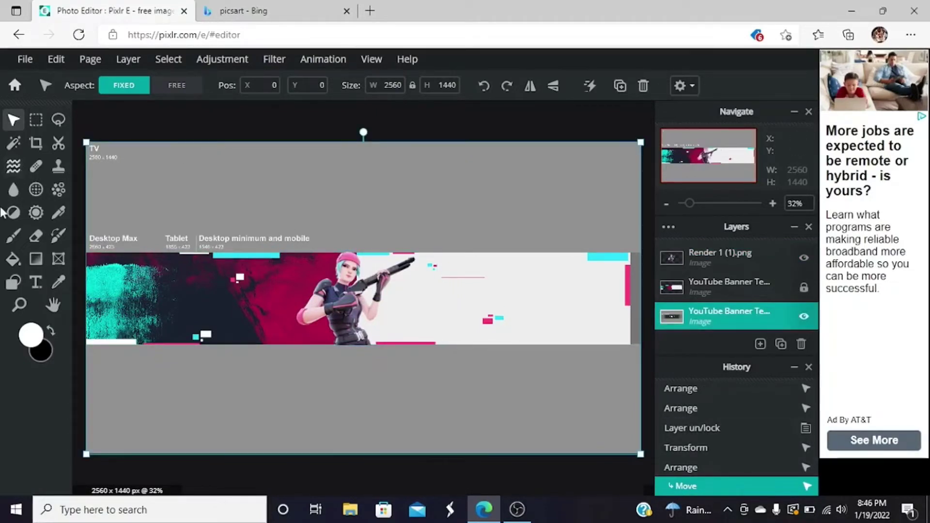
{"action": "left_click", "coordinate": [35, 285]}
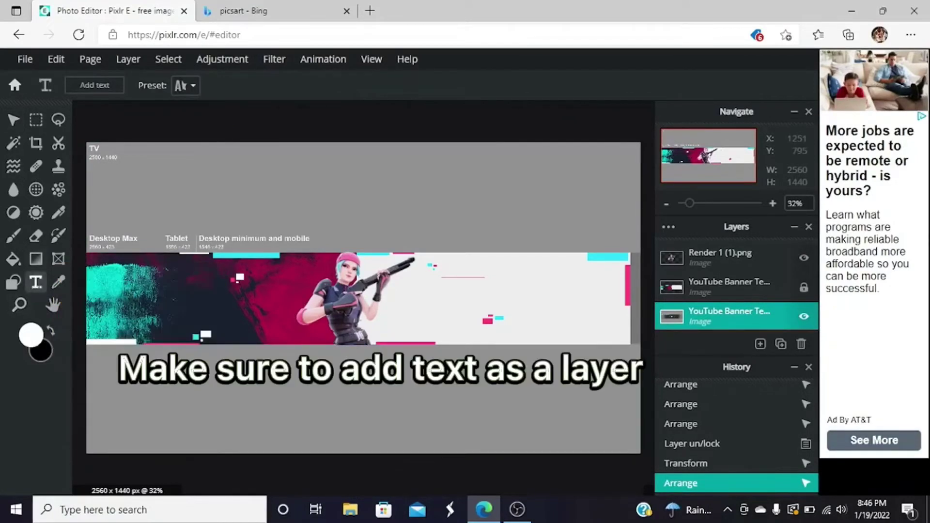
Add a new text layer right of the character and clear its placeholder for 'YouTube banner'
{"action": "left_click", "coordinate": [424, 296]}
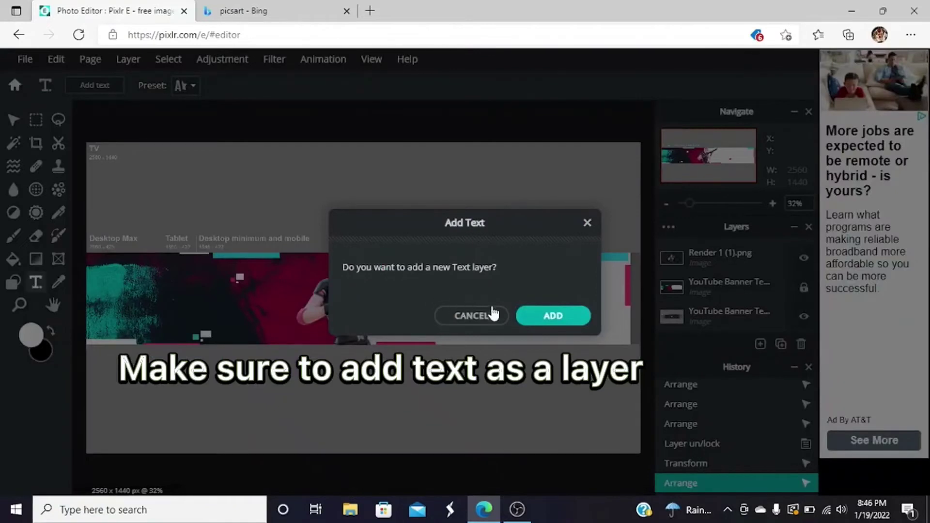
{"action": "right_click", "coordinate": [525, 323]}
{"action": "left_click", "coordinate": [523, 320]}
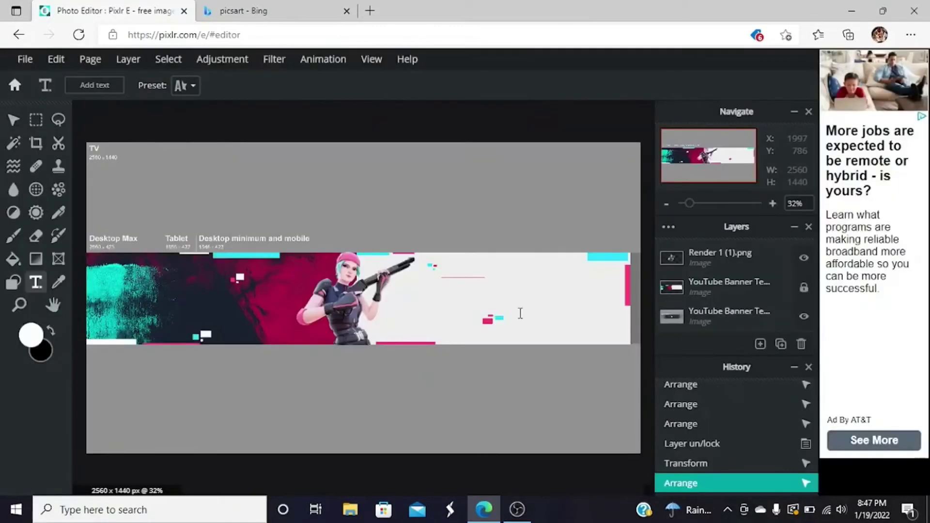
{"action": "left_click", "coordinate": [497, 319]}
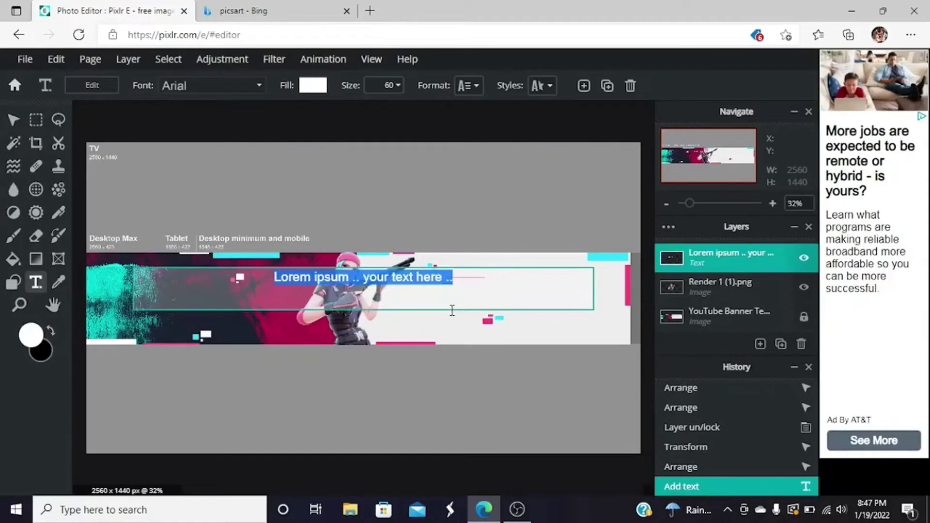
{"action": "key", "text": "BackSpace"}
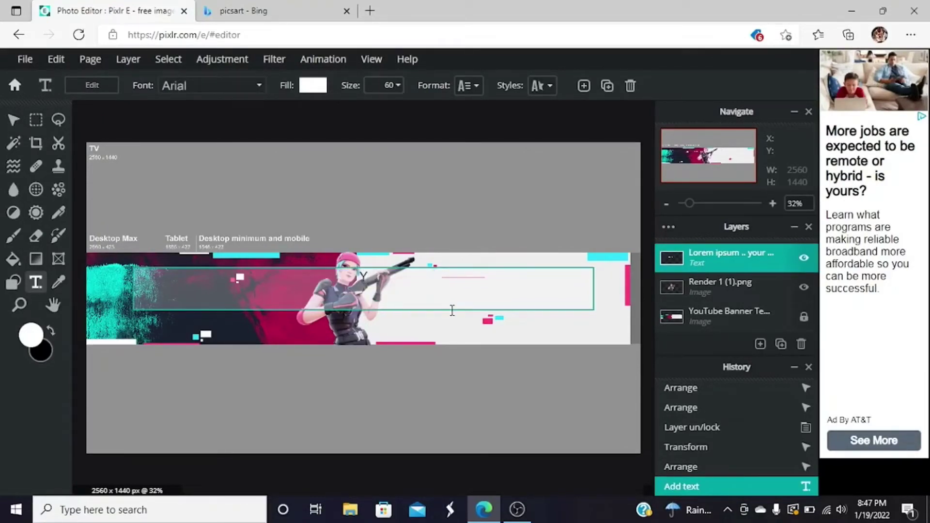
{"action": "type", "text": "YouTu"}
{"action": "type", "text": "be b"}
{"action": "type", "text": "anner Tu"}
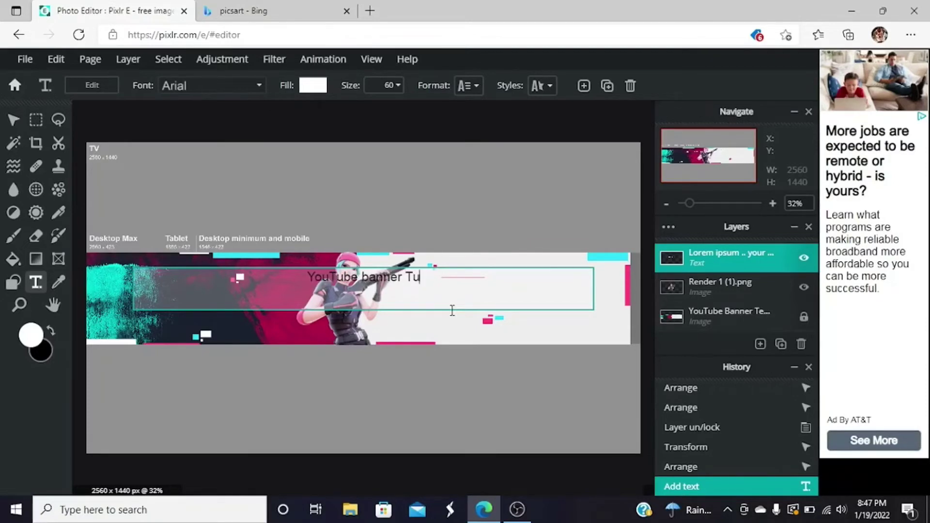
{"action": "type", "text": "torai"}
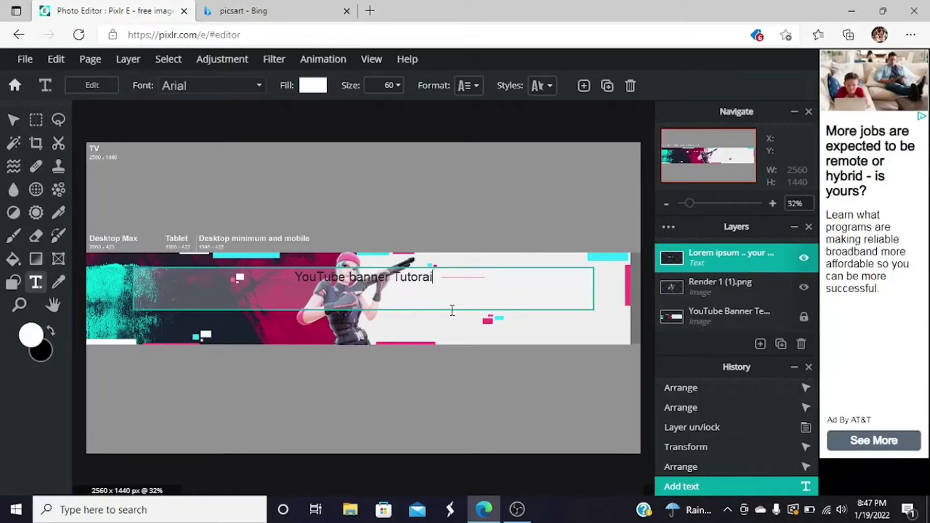
{"action": "type", "text": "l"}
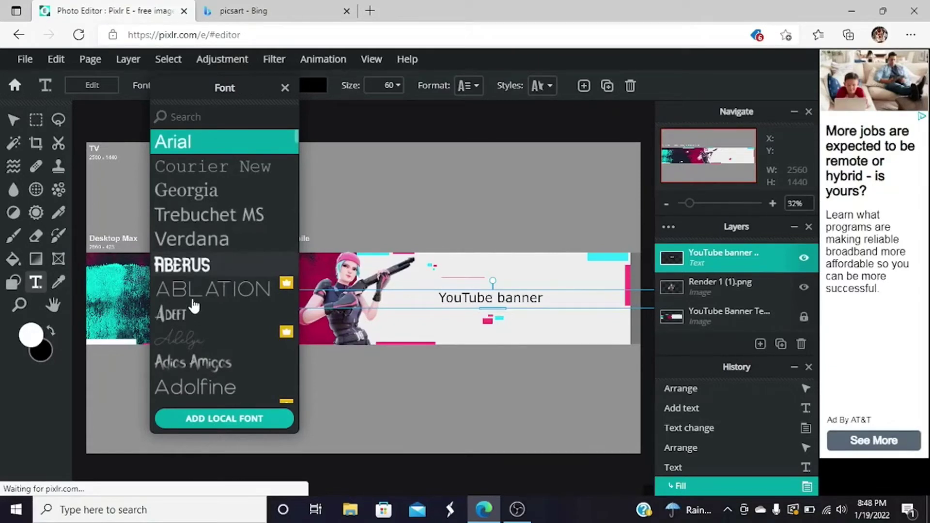
Preview fonts on the title: Aberus, Ablation, Amaranth, Alvida, Antreas, Asap, Artick, Arm Race
{"action": "left_click", "coordinate": [180, 269]}
{"action": "scroll", "coordinate": [178, 265], "scroll_direction": "down", "scroll_amount": 1}
{"action": "left_click", "coordinate": [191, 262]}
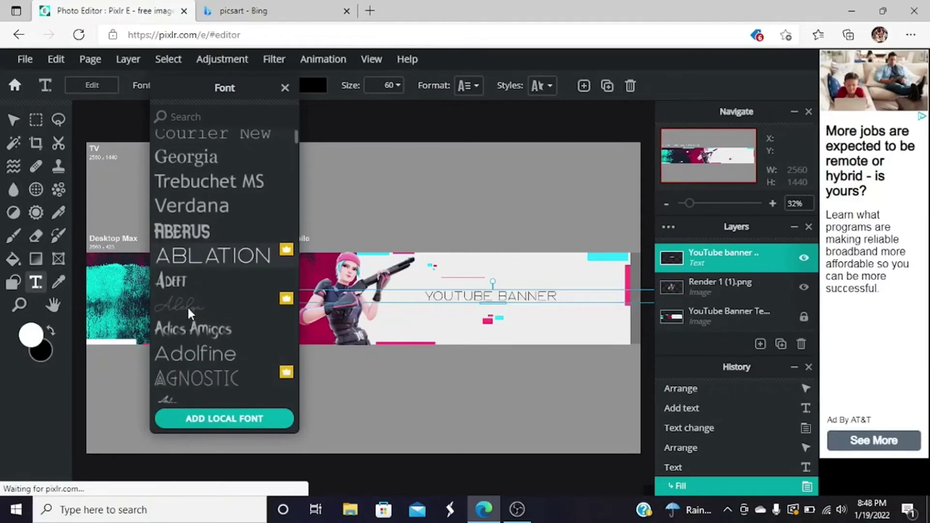
{"action": "scroll", "coordinate": [191, 305], "scroll_direction": "down", "scroll_amount": 2}
{"action": "scroll", "coordinate": [192, 305], "scroll_direction": "down", "scroll_amount": 2}
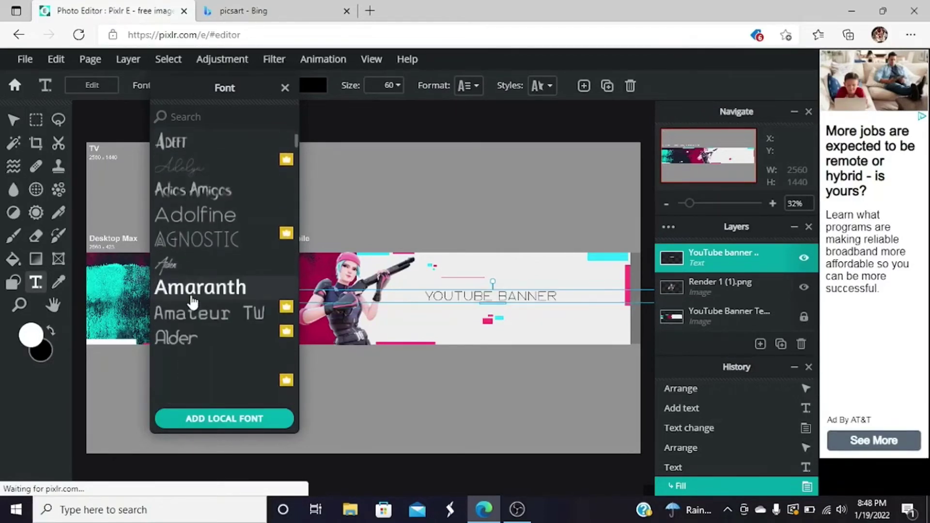
{"action": "scroll", "coordinate": [193, 305], "scroll_direction": "down", "scroll_amount": 1}
{"action": "scroll", "coordinate": [193, 306], "scroll_direction": "down", "scroll_amount": 1}
{"action": "scroll", "coordinate": [192, 304], "scroll_direction": "down", "scroll_amount": 1}
{"action": "left_click", "coordinate": [177, 245]}
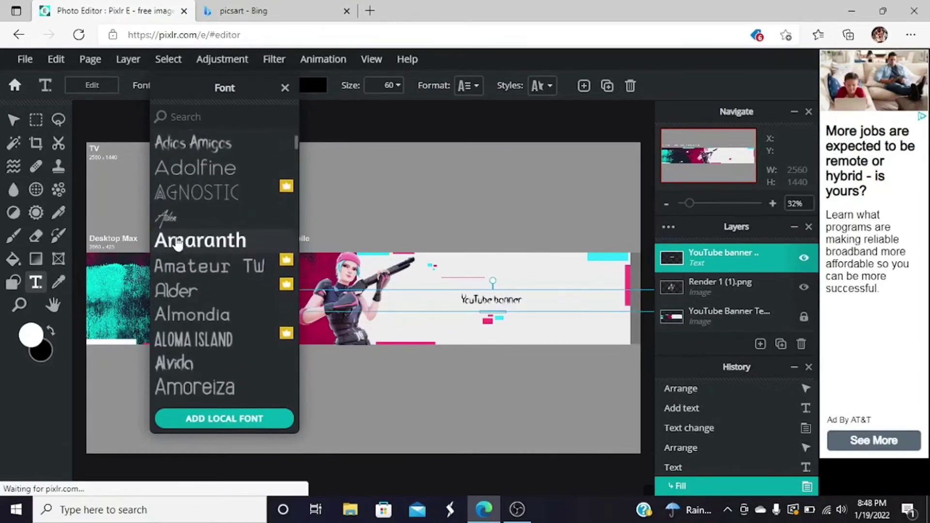
{"action": "scroll", "coordinate": [178, 242], "scroll_direction": "down", "scroll_amount": 5}
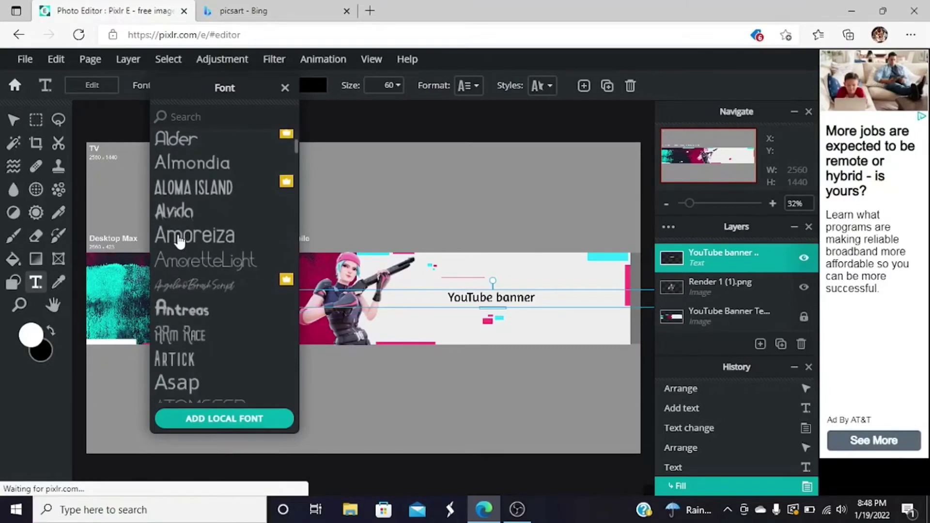
{"action": "left_click", "coordinate": [179, 243]}
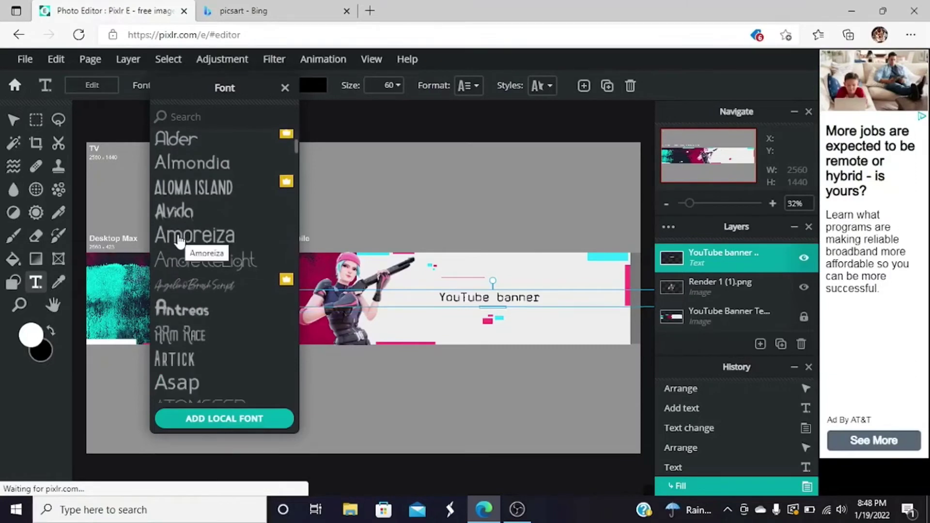
{"action": "left_click", "coordinate": [175, 213]}
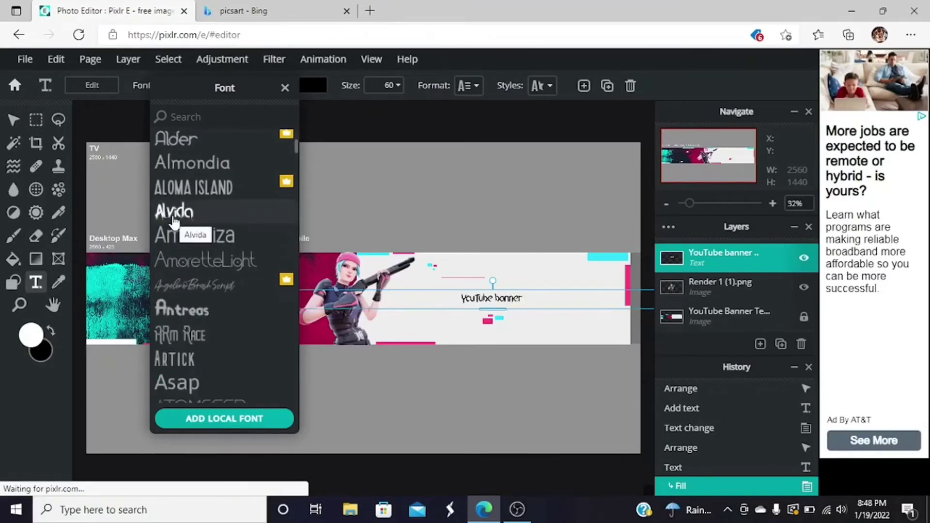
{"action": "left_click", "coordinate": [203, 313]}
{"action": "scroll", "coordinate": [203, 312], "scroll_direction": "down", "scroll_amount": 2}
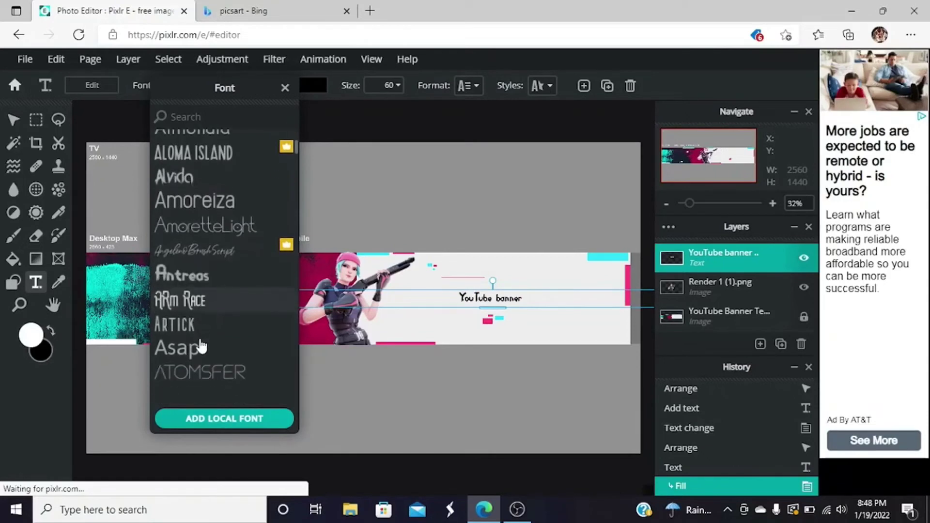
{"action": "left_click", "coordinate": [200, 348]}
{"action": "scroll", "coordinate": [197, 322], "scroll_direction": "down", "scroll_amount": 2}
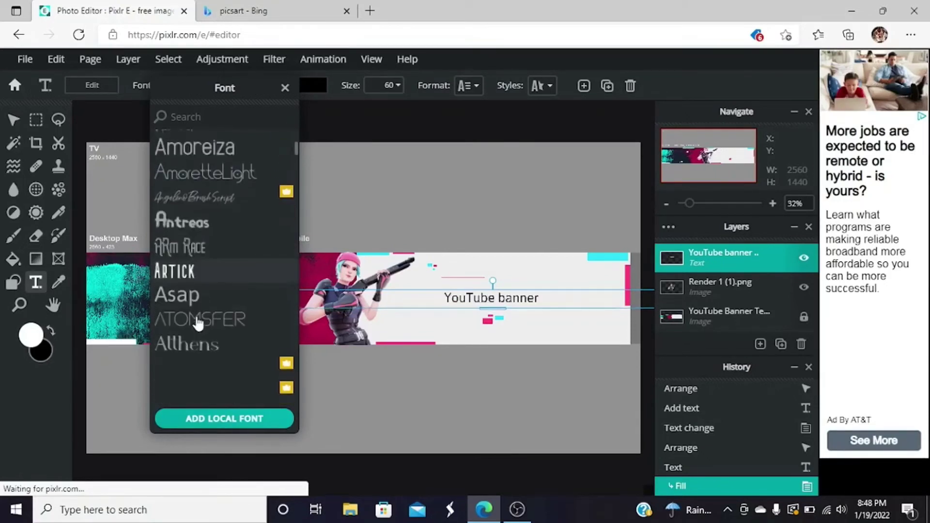
{"action": "left_click", "coordinate": [191, 271]}
{"action": "left_click", "coordinate": [180, 292]}
{"action": "left_click", "coordinate": [177, 271]}
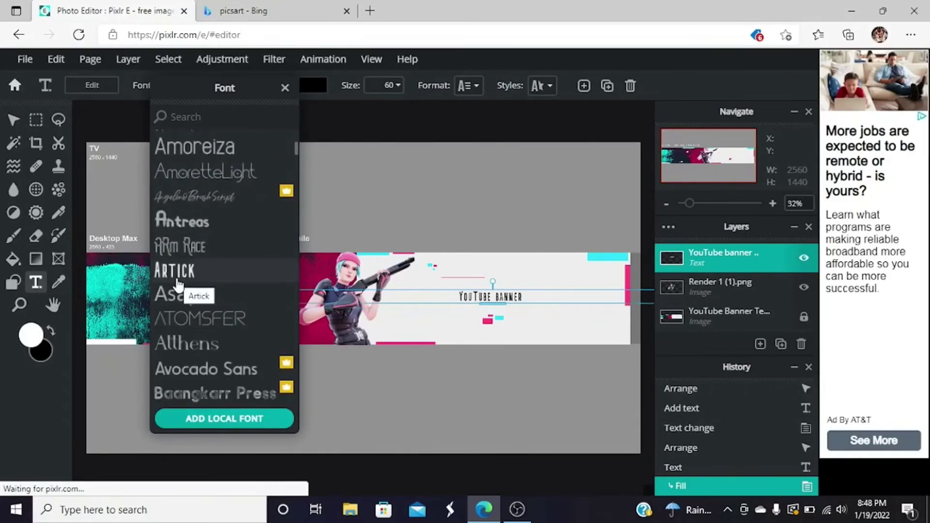
{"action": "scroll", "coordinate": [177, 280], "scroll_direction": "down", "scroll_amount": 2}
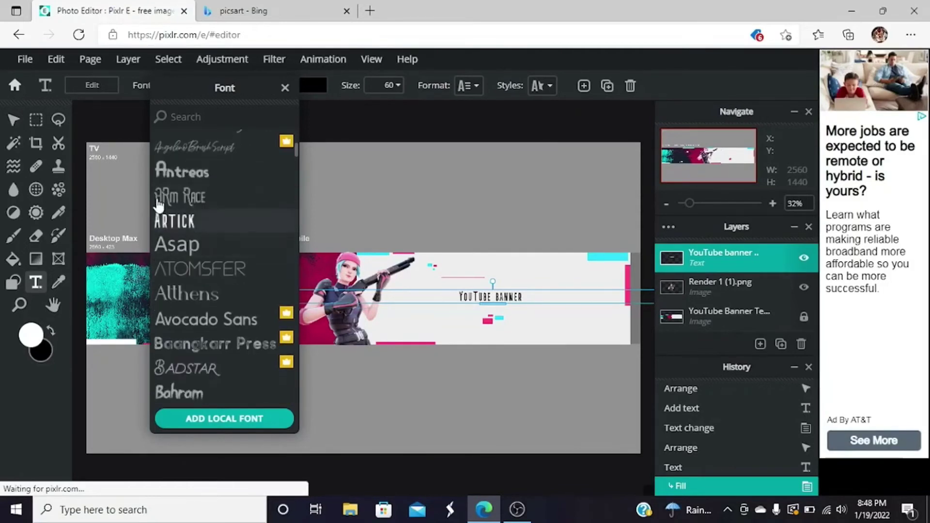
{"action": "left_click", "coordinate": [161, 194]}
{"action": "left_click", "coordinate": [163, 178]}
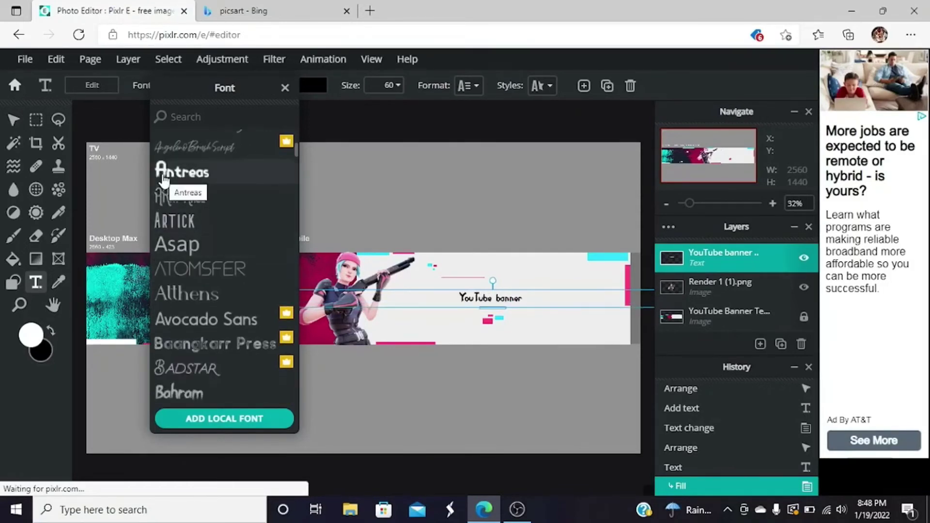
{"action": "scroll", "coordinate": [163, 178], "scroll_direction": "down", "scroll_amount": 4}
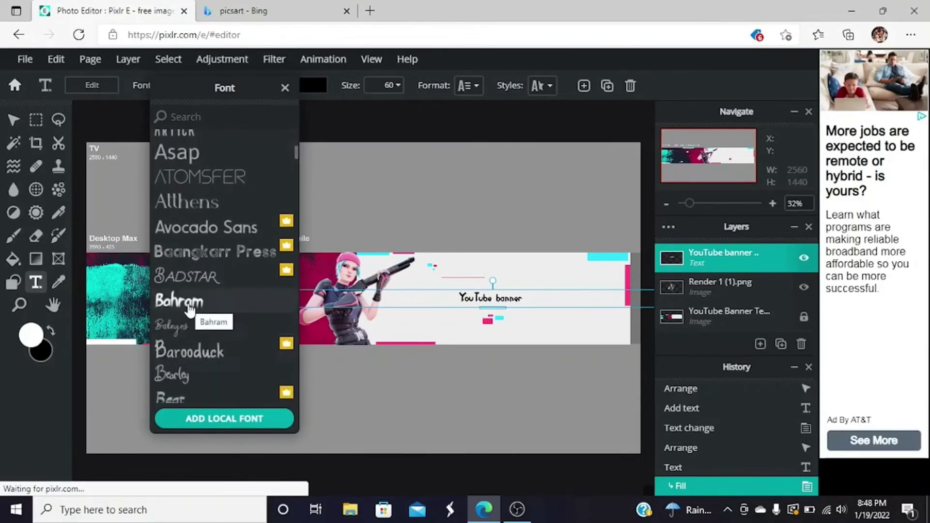
Try Bahram and Bengrraas, then apply the bold Beornheard font to the title
{"action": "left_click", "coordinate": [189, 311]}
{"action": "scroll", "coordinate": [189, 308], "scroll_direction": "down", "scroll_amount": 1}
{"action": "scroll", "coordinate": [189, 307], "scroll_direction": "down", "scroll_amount": 5}
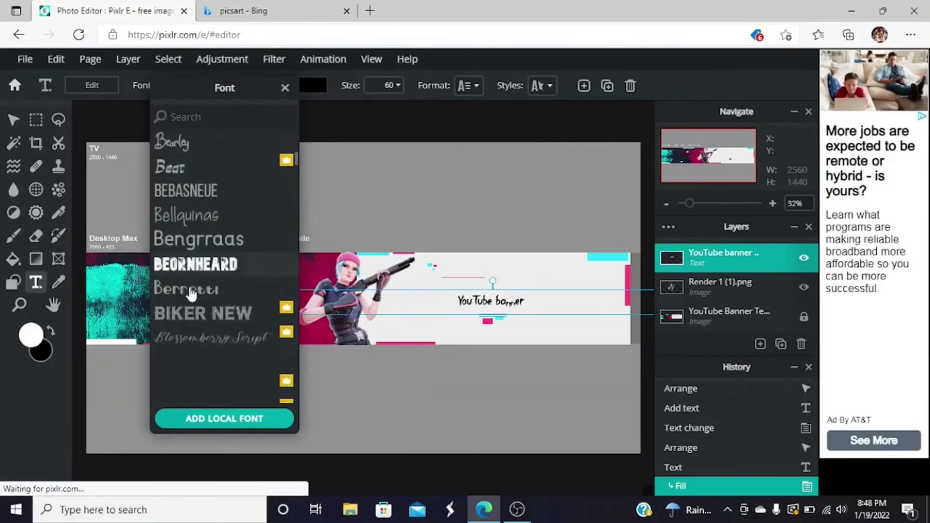
{"action": "left_click", "coordinate": [187, 290]}
{"action": "left_click", "coordinate": [181, 256]}
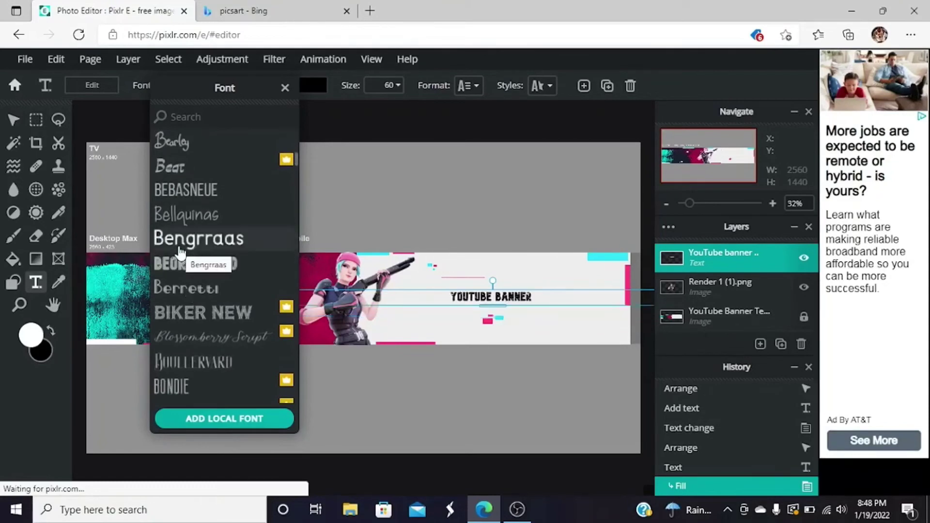
{"action": "left_click", "coordinate": [180, 251]}
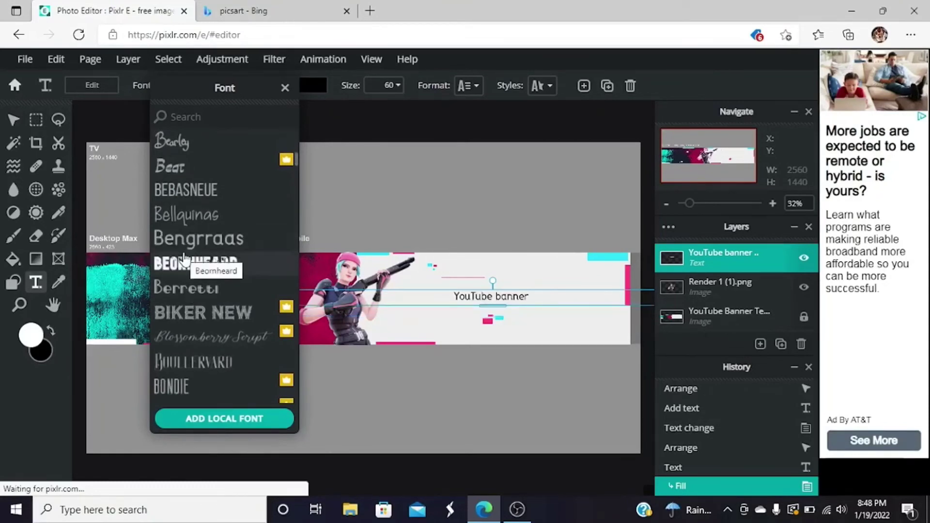
{"action": "left_click", "coordinate": [184, 258]}
{"action": "left_click", "coordinate": [185, 258]}
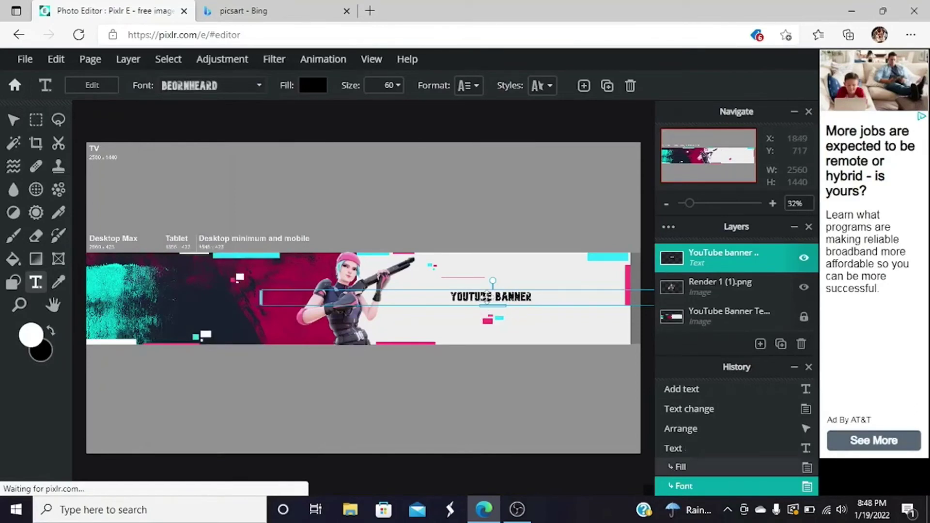
Set the Beornheard title's text size to 135 with the Size slider
{"action": "left_click", "coordinate": [386, 86]}
{"action": "left_click", "coordinate": [334, 106]}
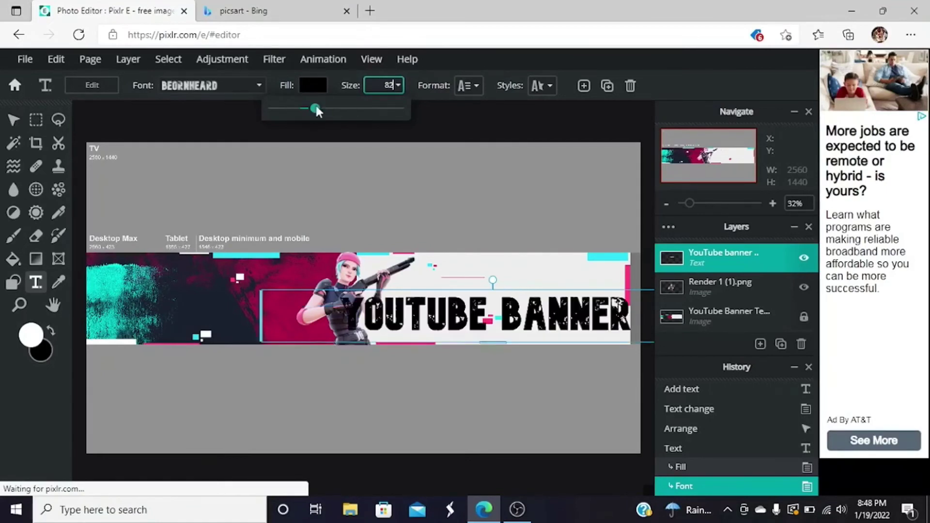
{"action": "left_click", "coordinate": [315, 108]}
{"action": "left_click_drag", "start_coordinate": [315, 110], "coordinate": [327, 109]}
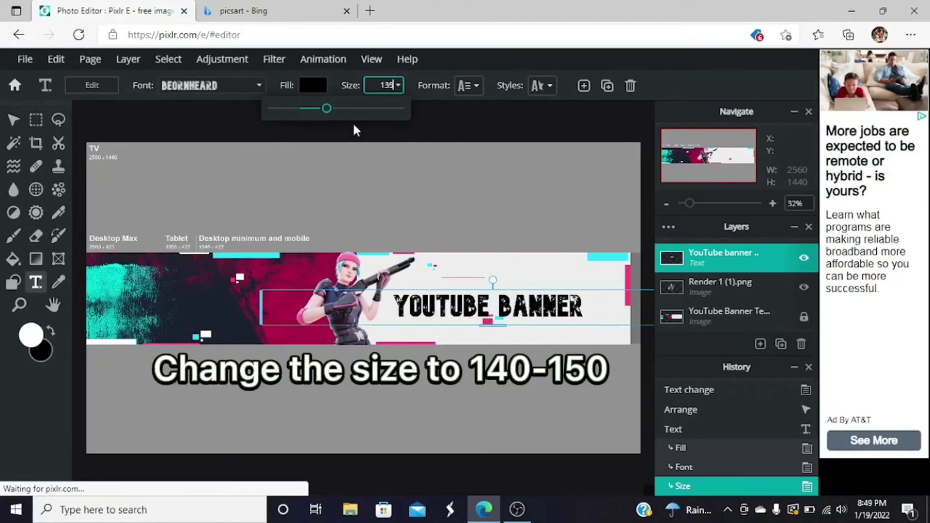
{"action": "key", "text": "Return"}
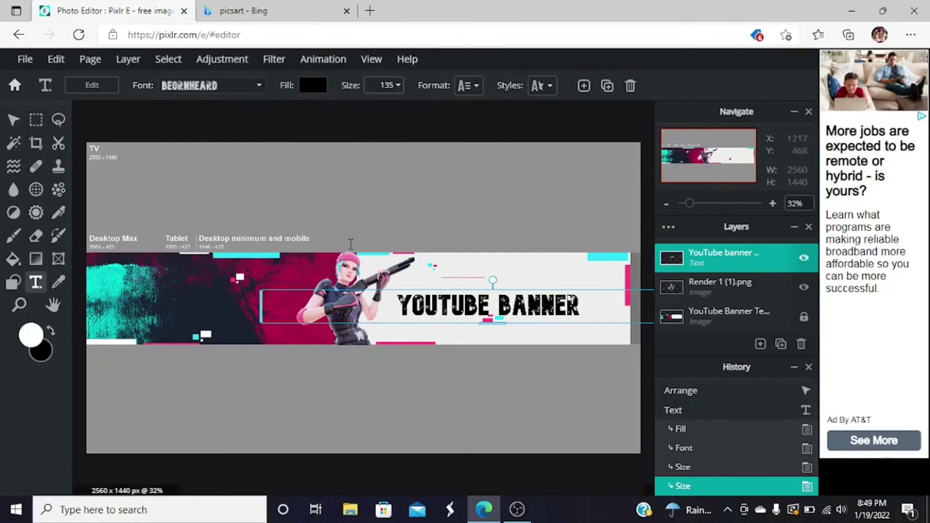
Nudge the title with the Move tool, undo it, and open the File menu
{"action": "key", "text": "v"}
{"action": "left_click_drag", "start_coordinate": [369, 303], "coordinate": [351, 308]}
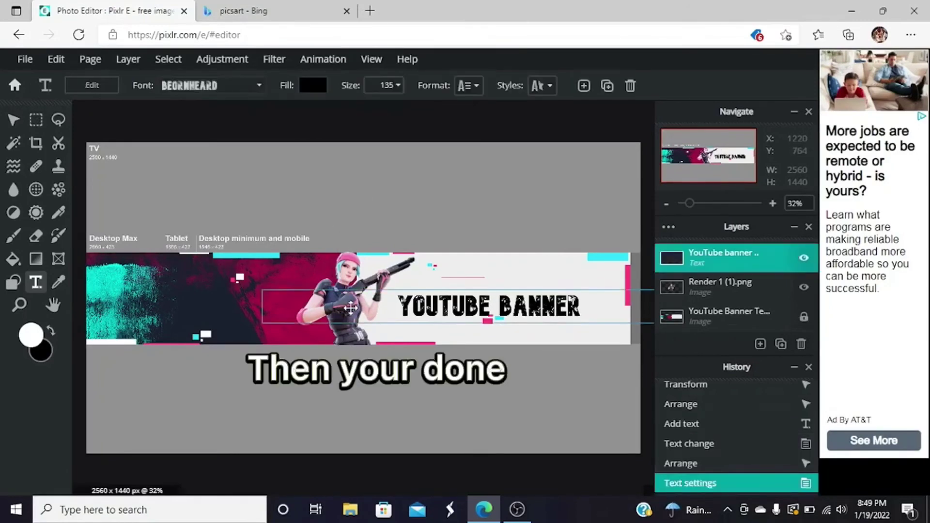
{"action": "key", "text": "ctrl+z"}
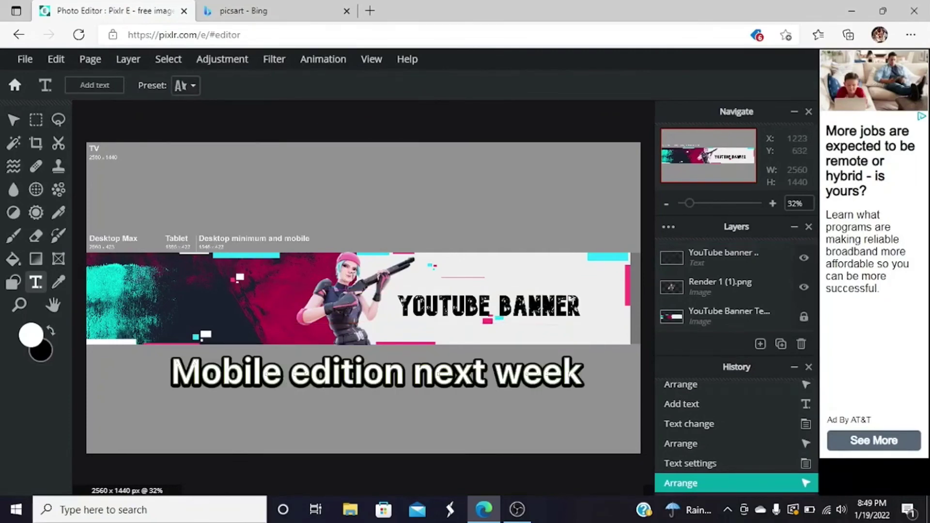
{"action": "key", "text": "v"}
{"action": "left_click_drag", "start_coordinate": [351, 273], "coordinate": [347, 273]}
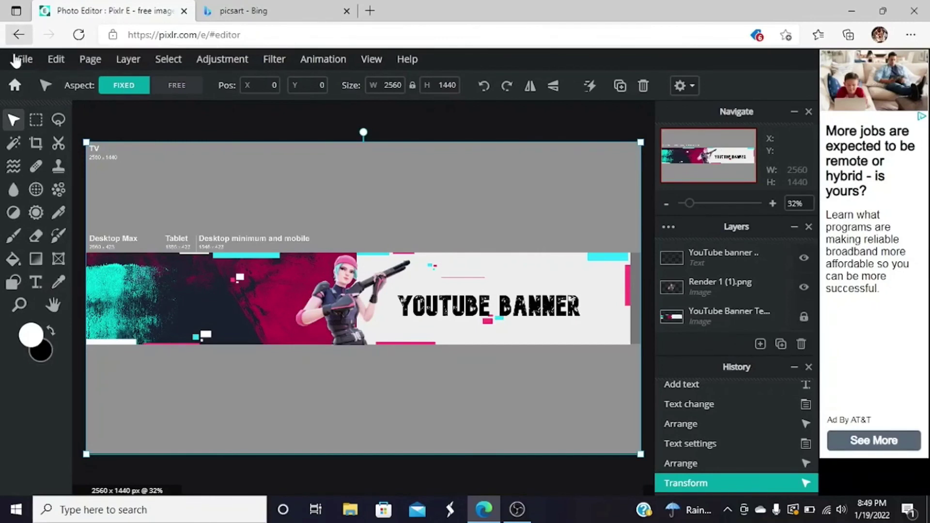
{"action": "left_click", "coordinate": [18, 59]}
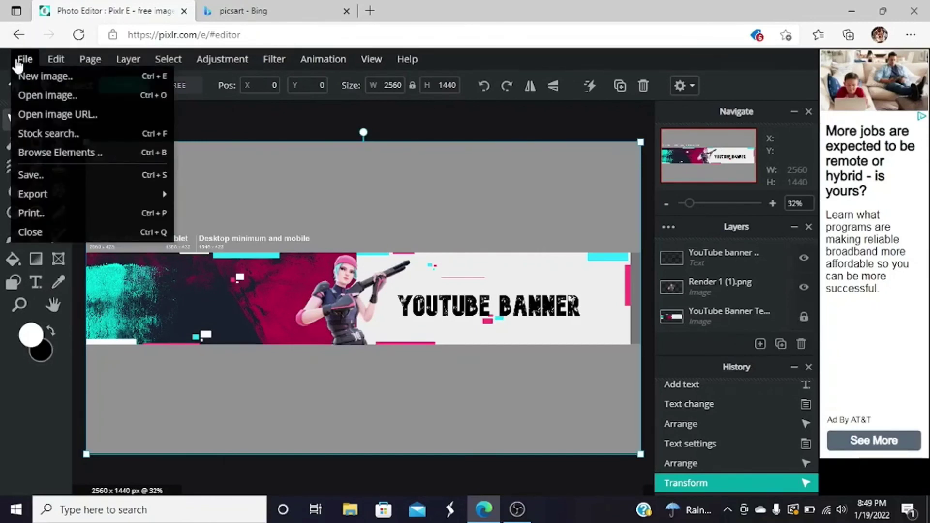
Save the 2560×1440 banner as a 100% quality JPG in Documents
{"action": "left_click", "coordinate": [26, 175]}
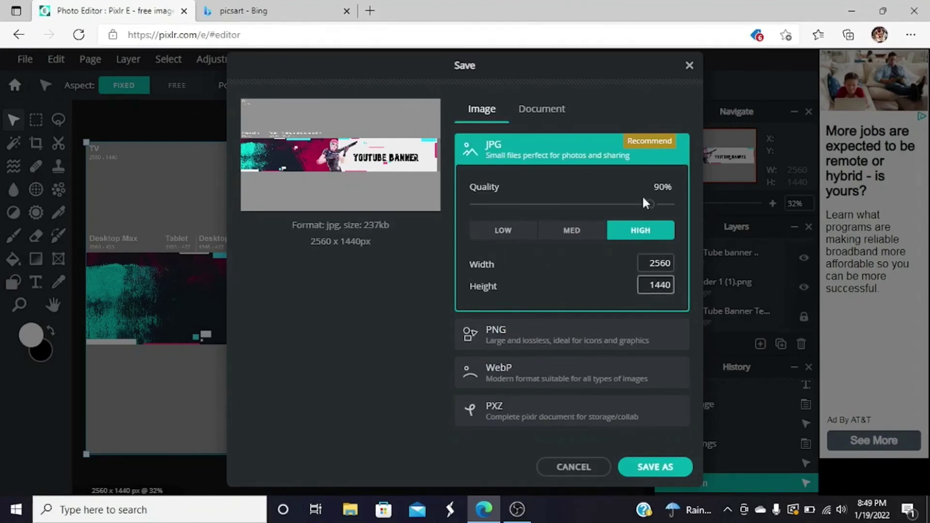
{"action": "left_click_drag", "start_coordinate": [651, 206], "coordinate": [708, 213]}
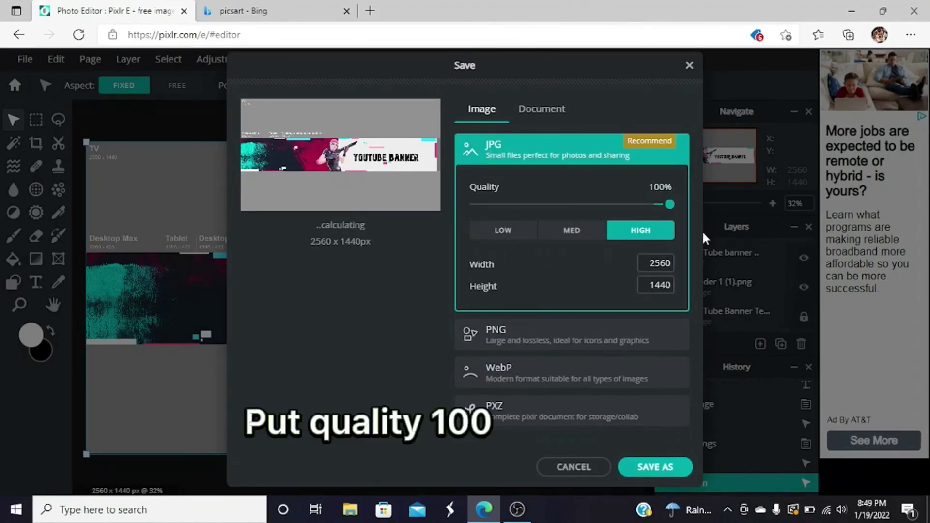
{"action": "left_click", "coordinate": [646, 463]}
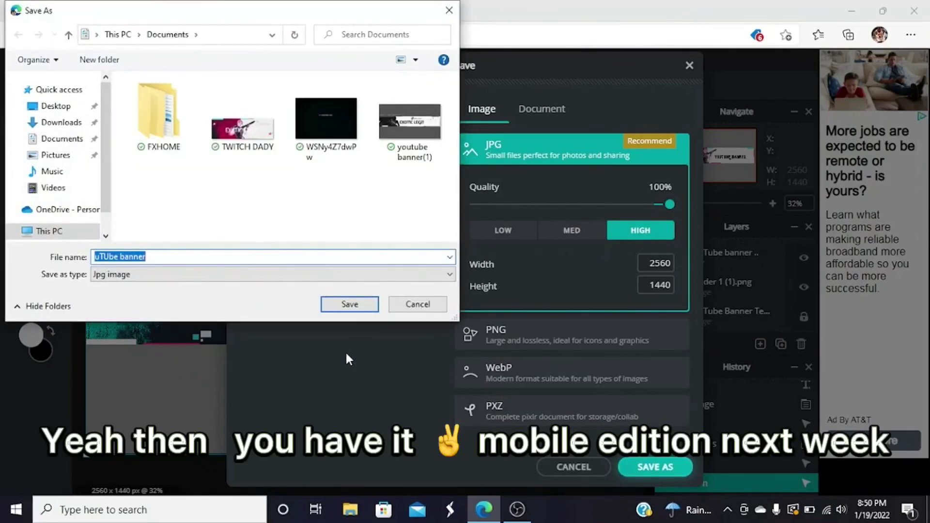
{"action": "left_click", "coordinate": [350, 311]}
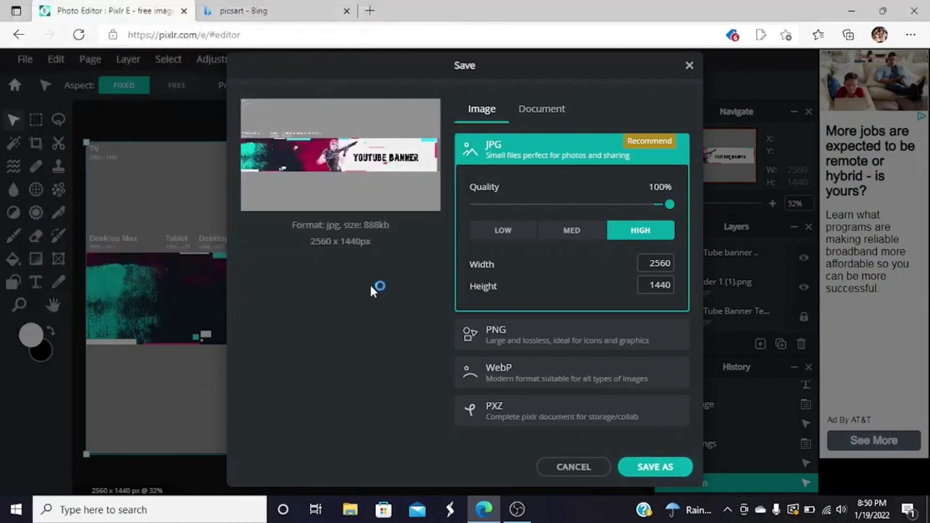